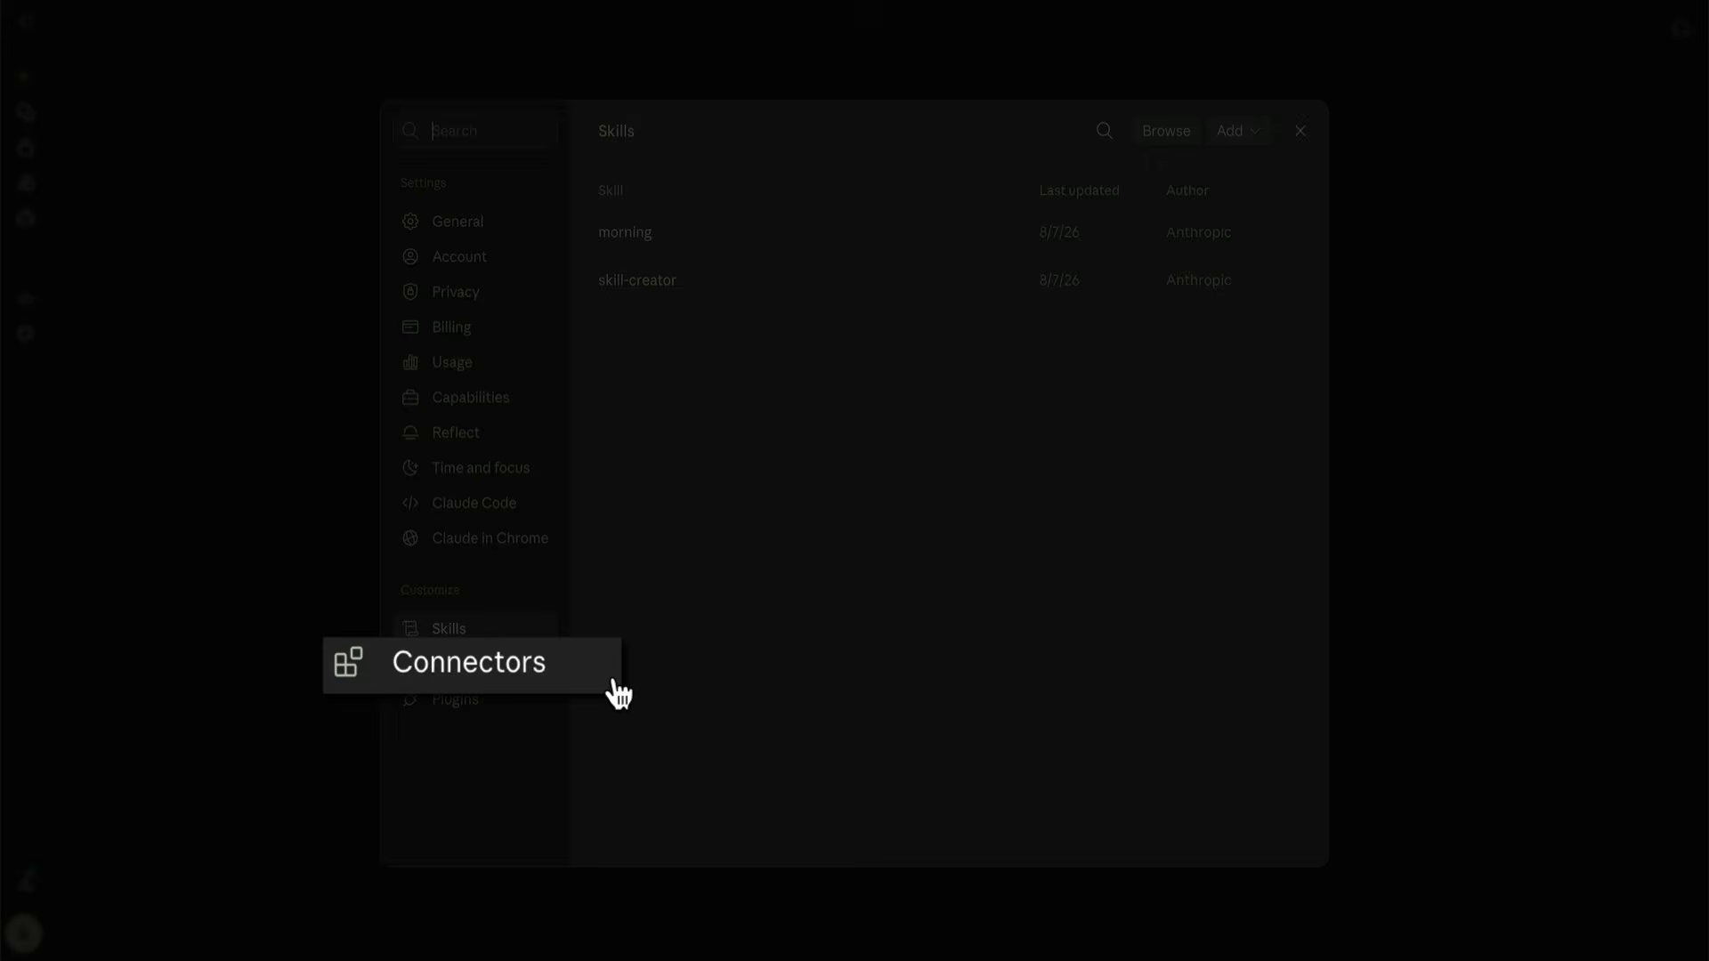
left_click(545, 678)
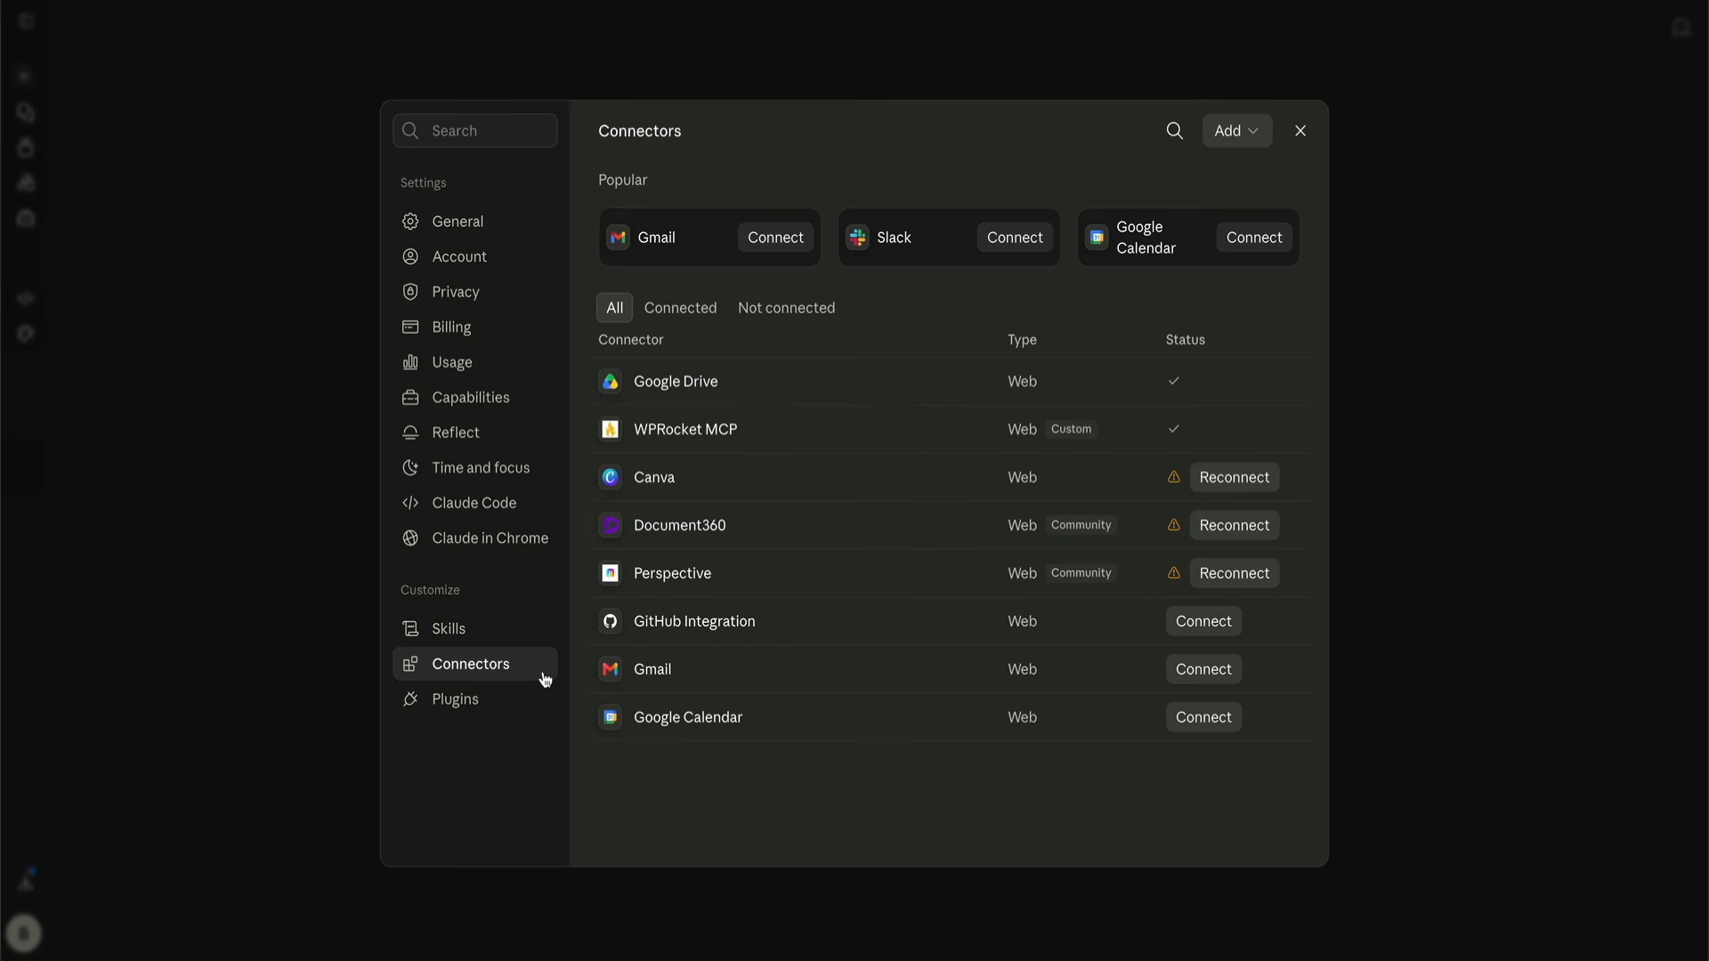
left_click(1255, 133)
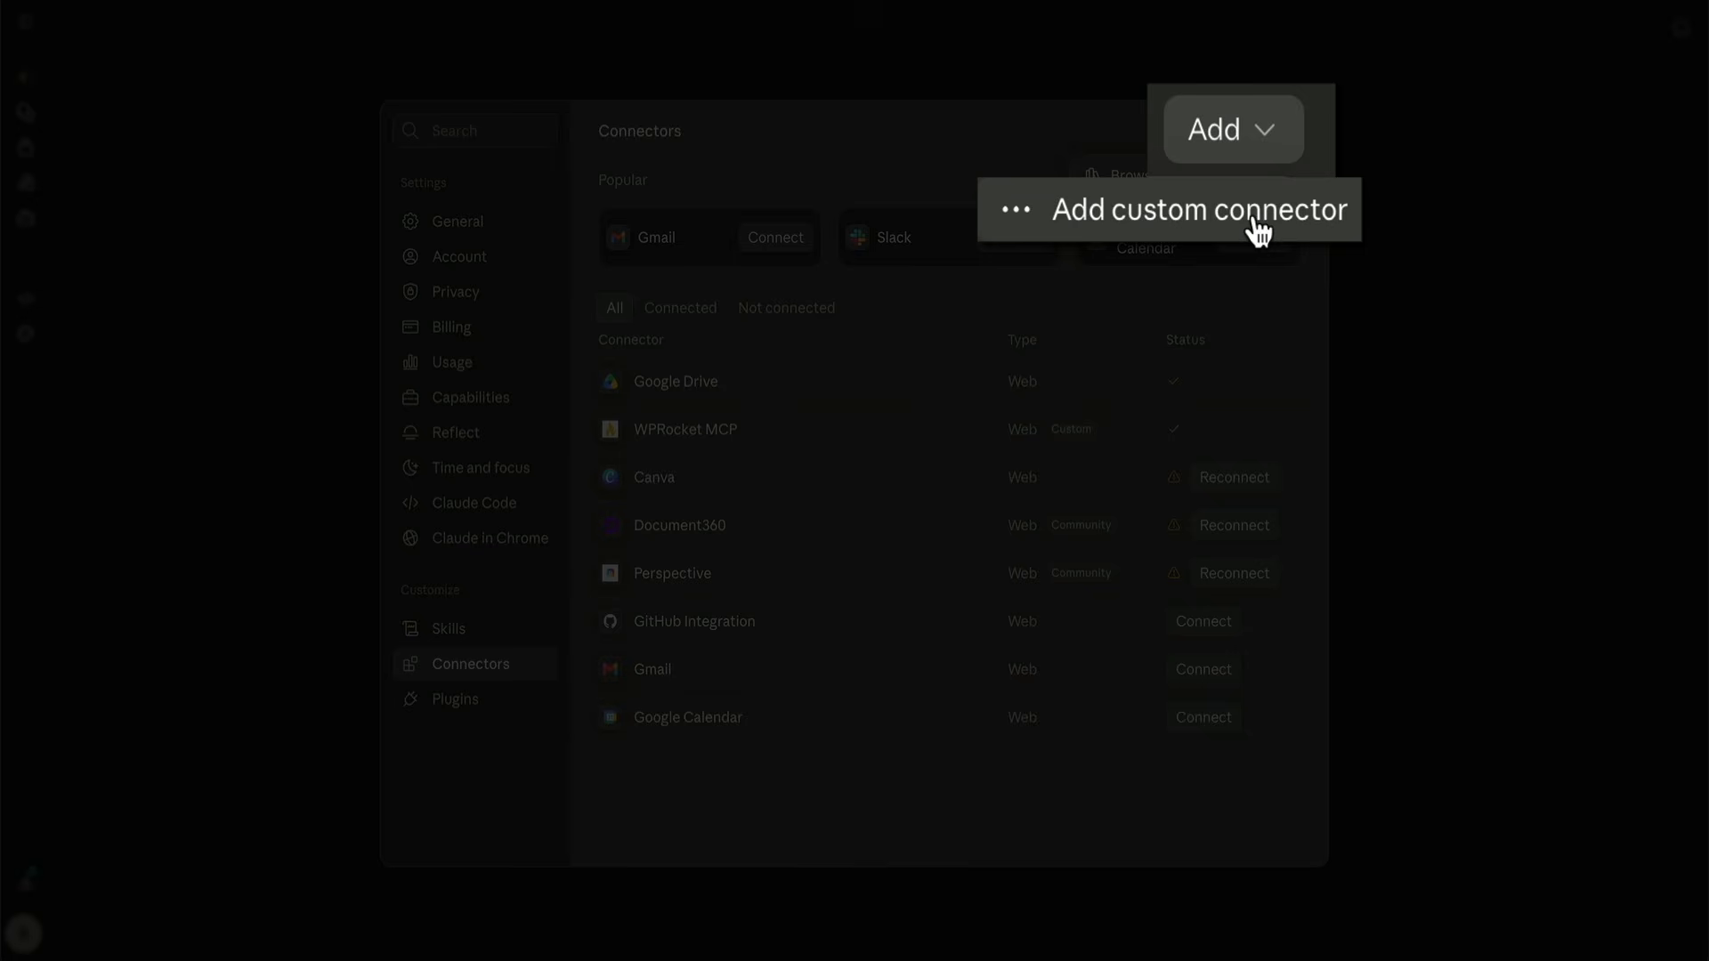
left_click(1215, 218)
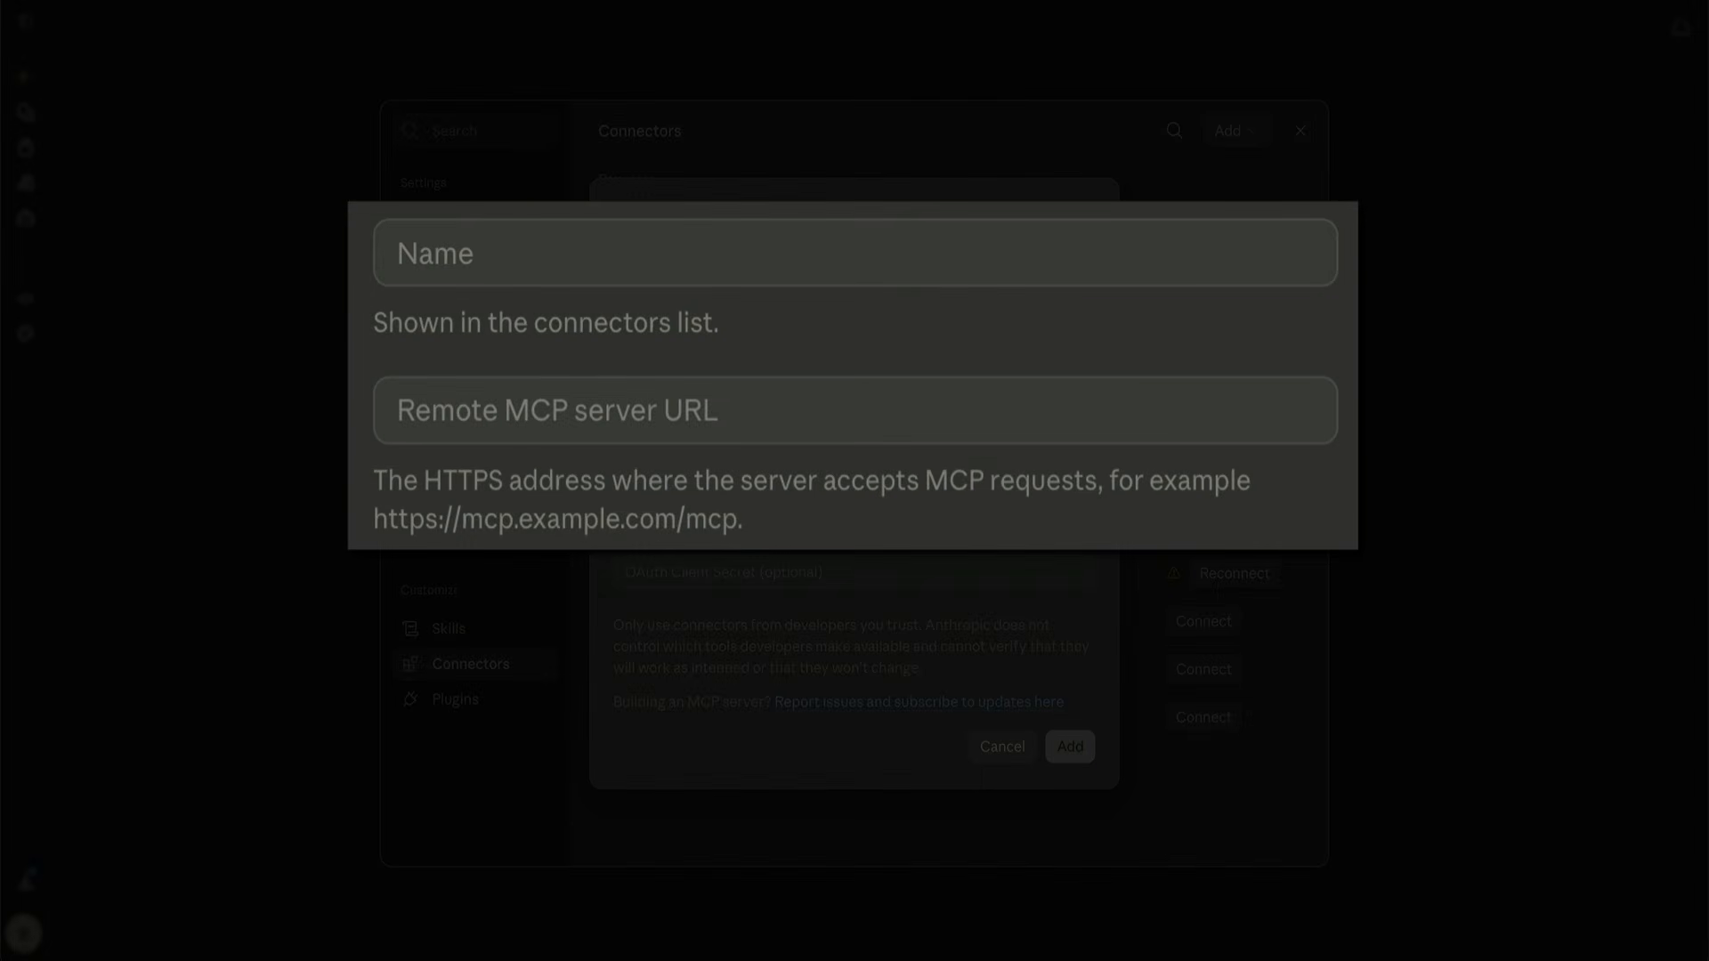
left_click(596, 222)
type("WPRocket MCP")
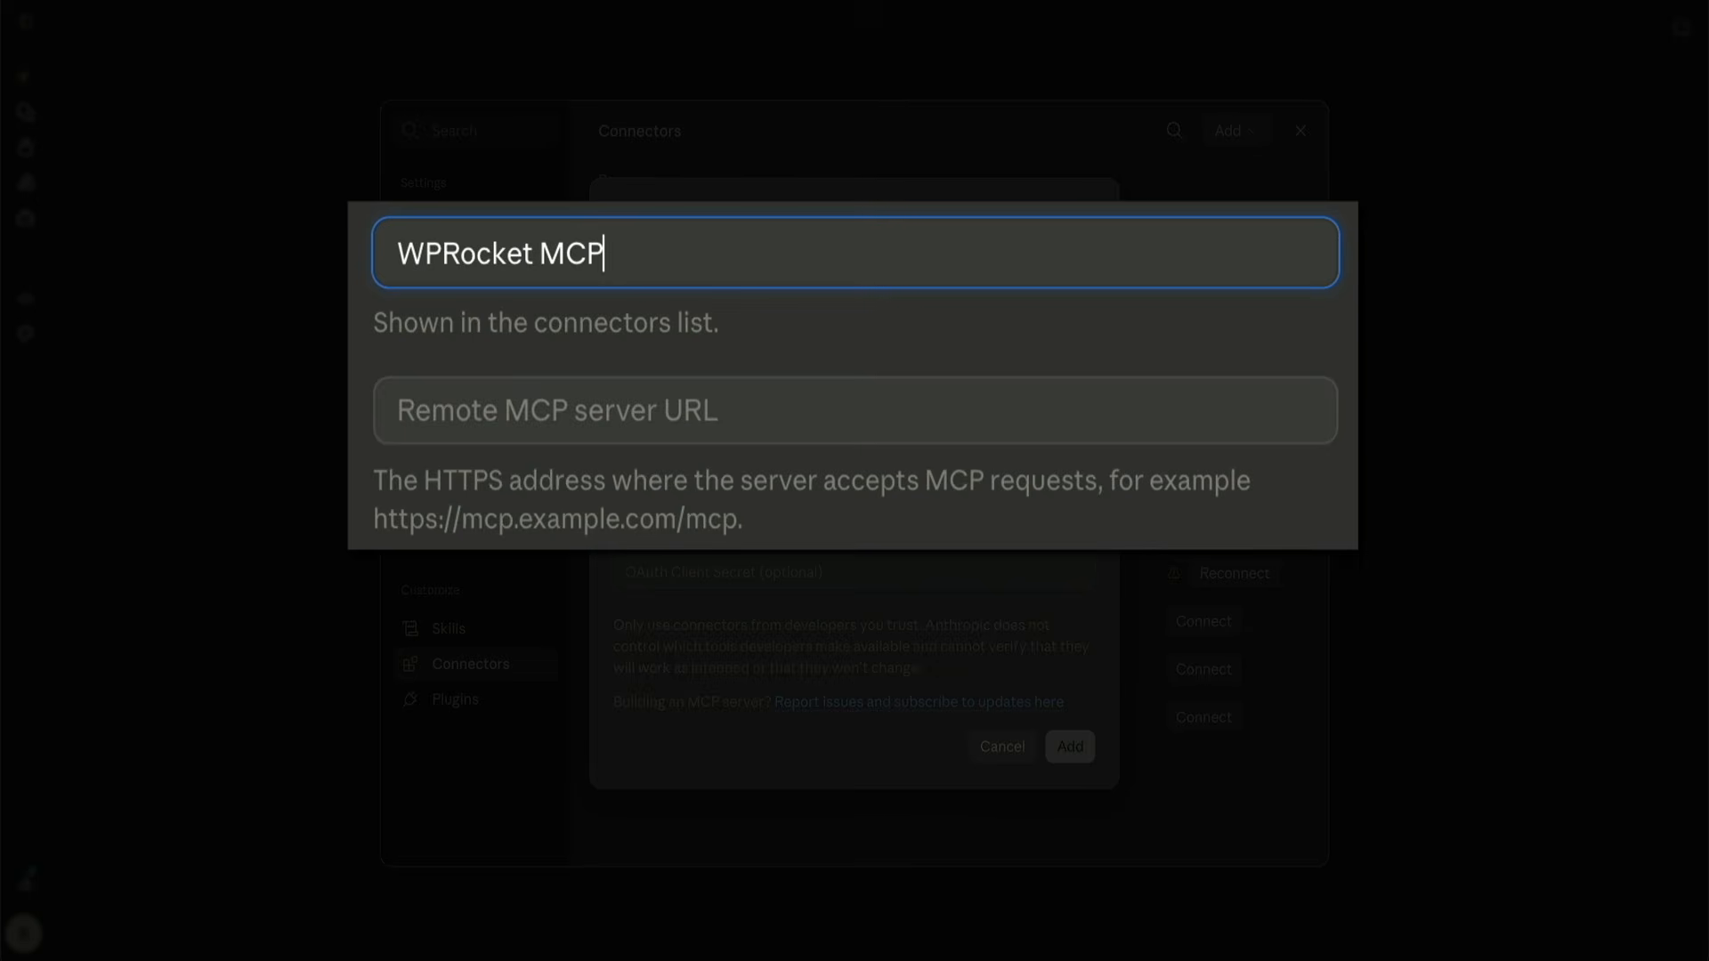
left_click(589, 409)
type("https://testdomainhero.com/wp-json/mcp/mcp-oauth-server")
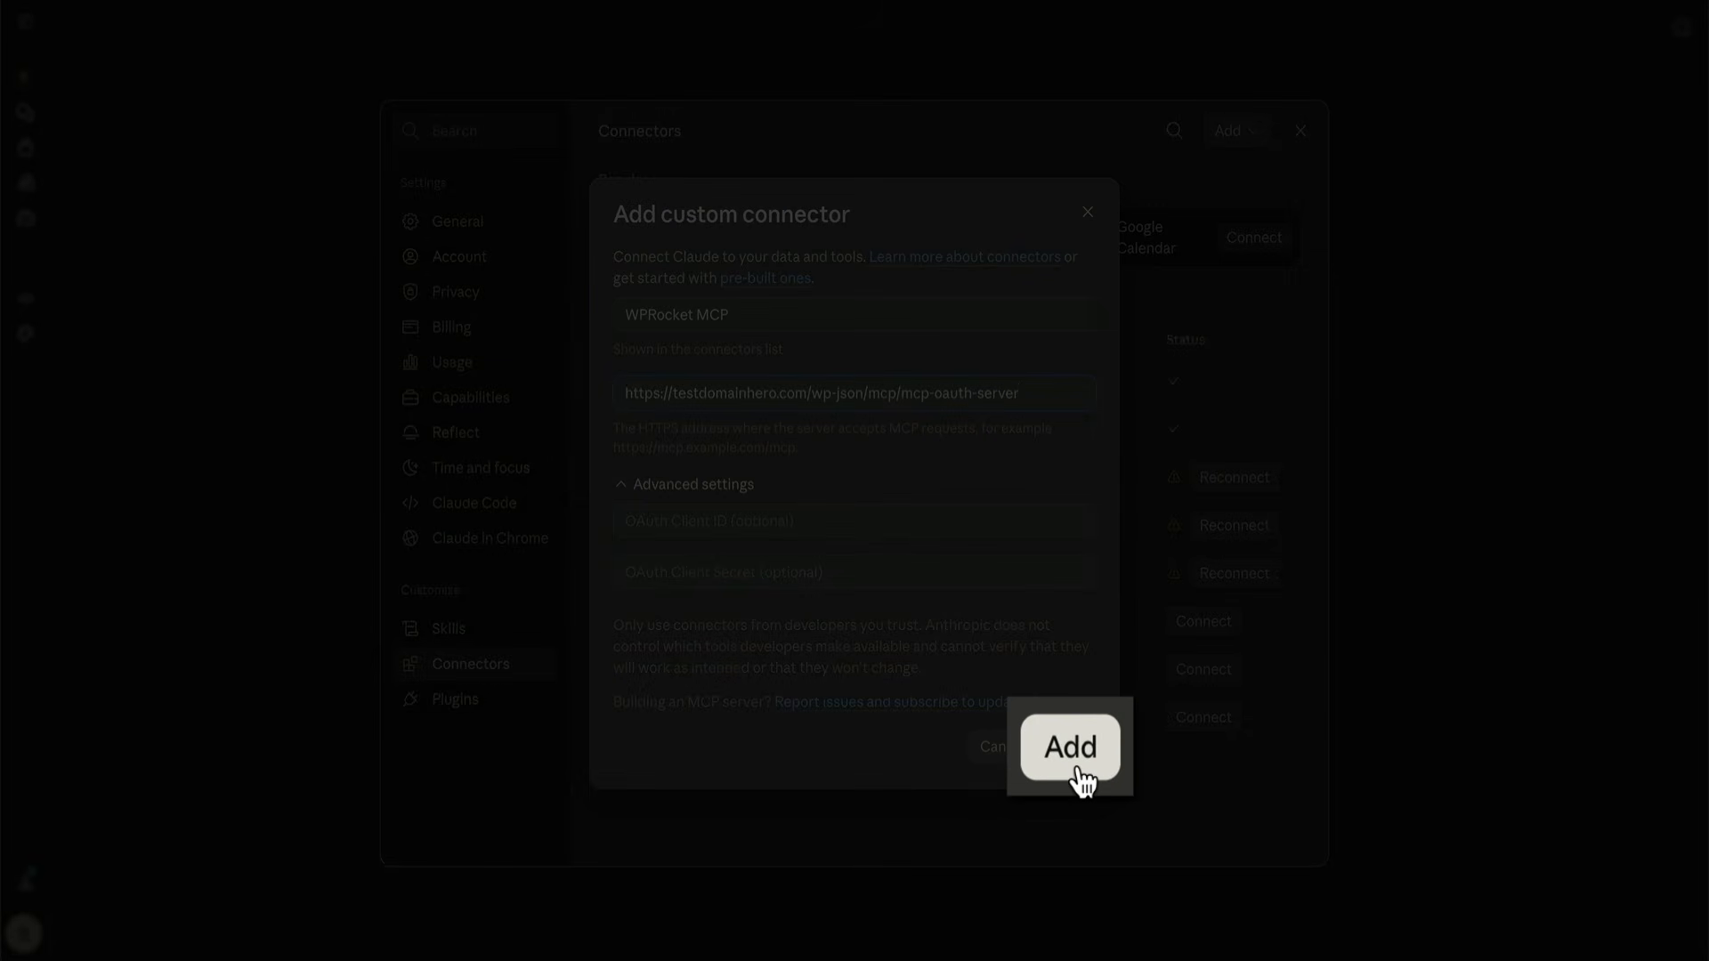
left_click(1072, 752)
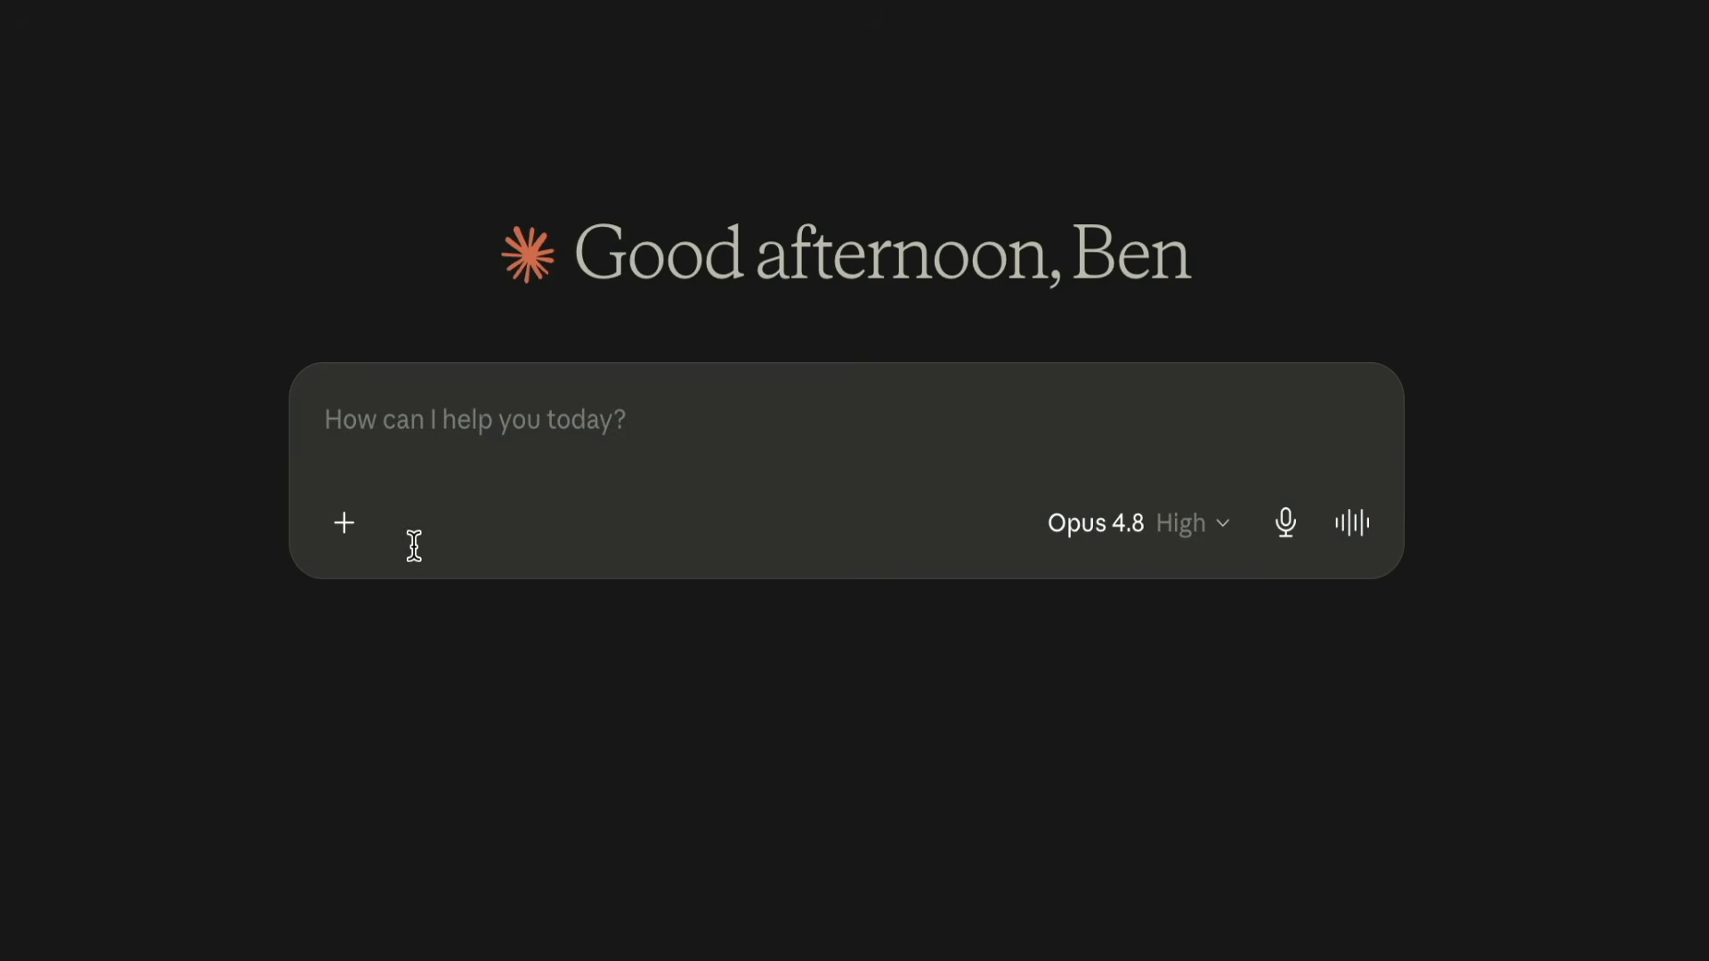
Check the WPRocket MCP connector's toggle for the new chat and send "Can you verify the WPRocket MCP is working on my WordPress site?"
left_click(345, 531)
mouse_move(409, 844)
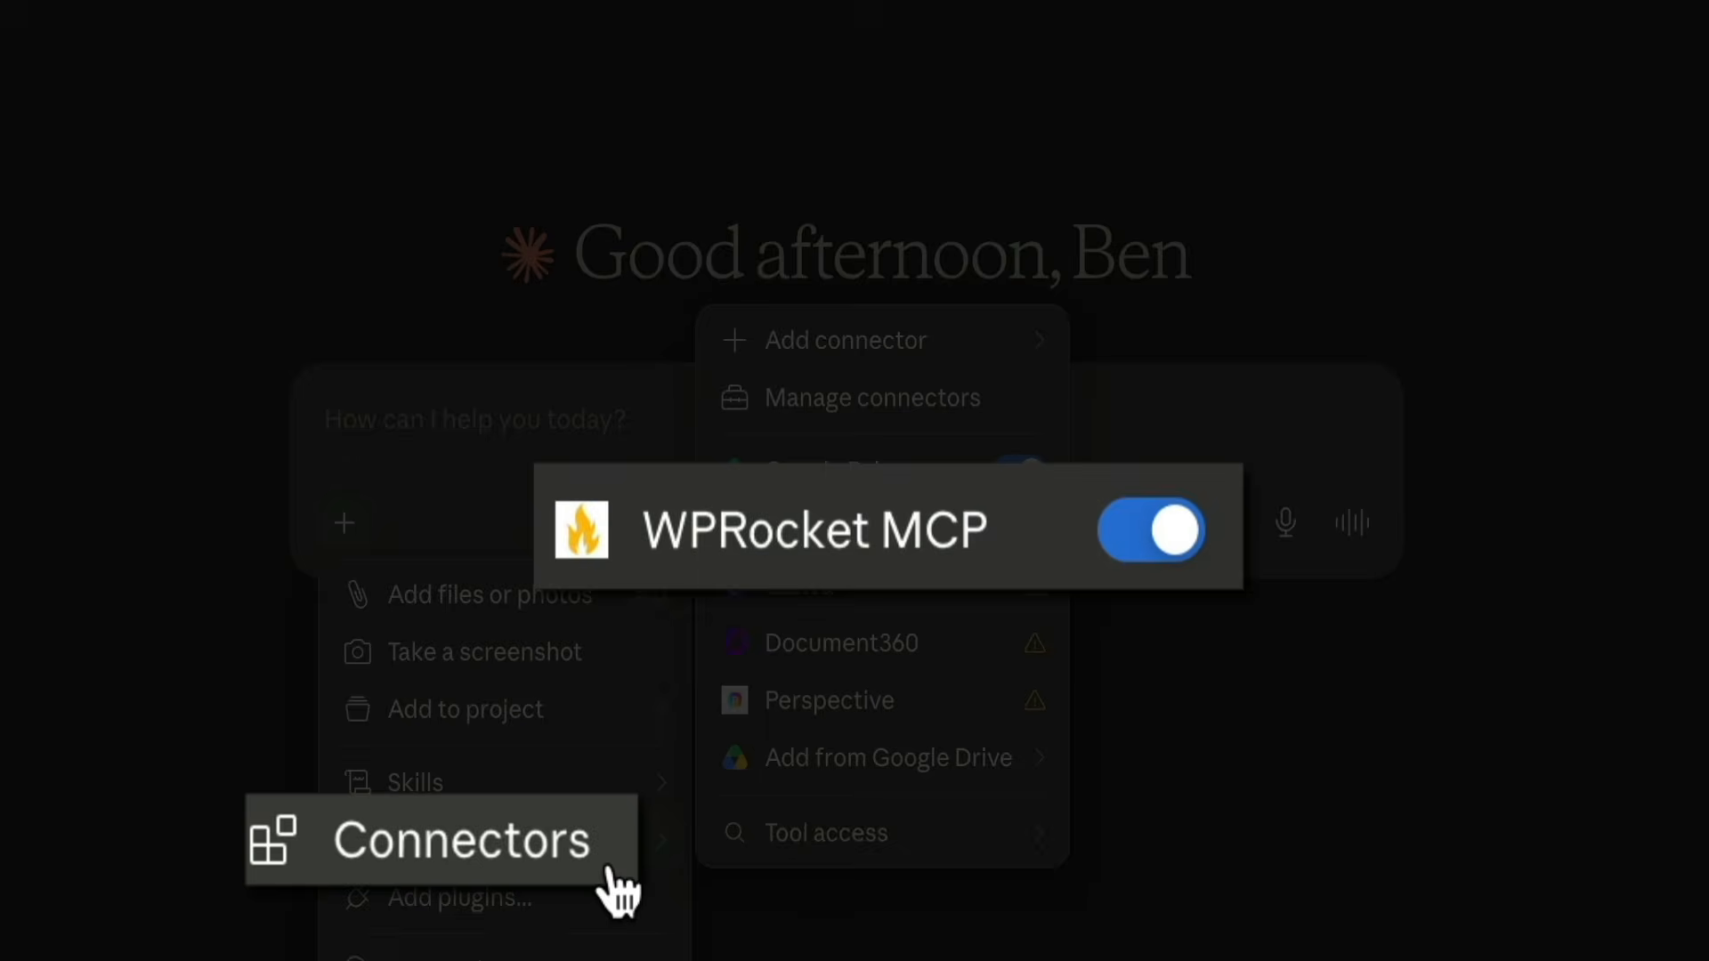
key("Escape")
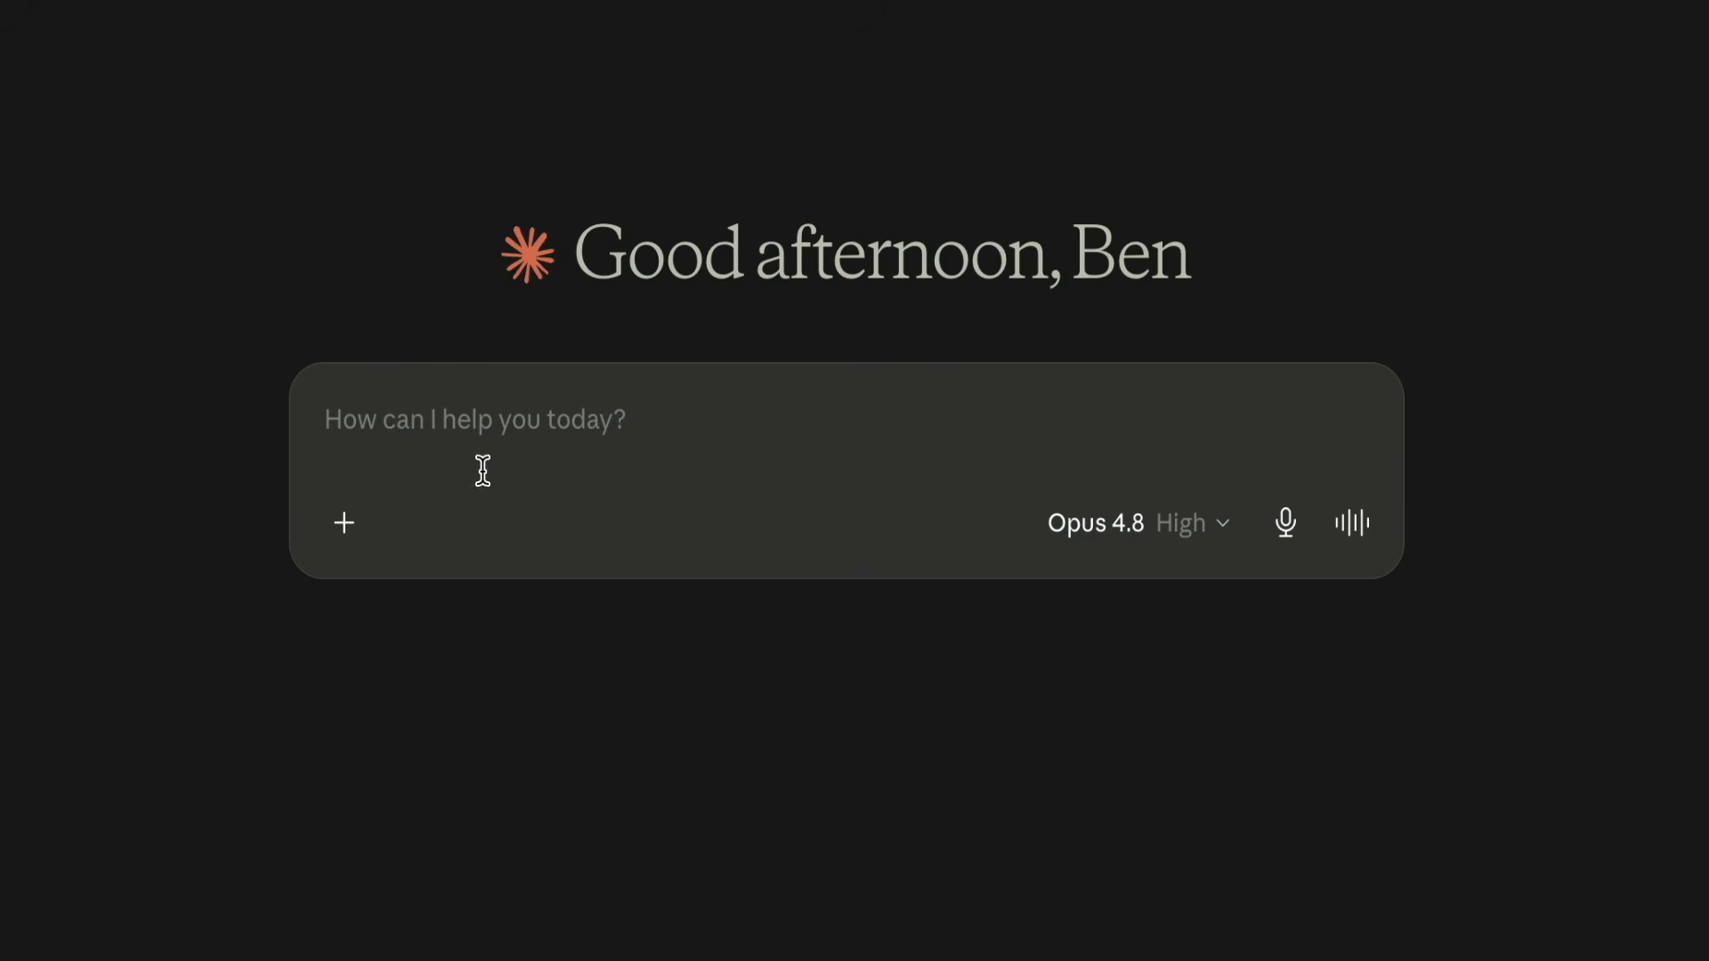
type("Can you verify the WPRocket MCP is working on my WordPress site?")
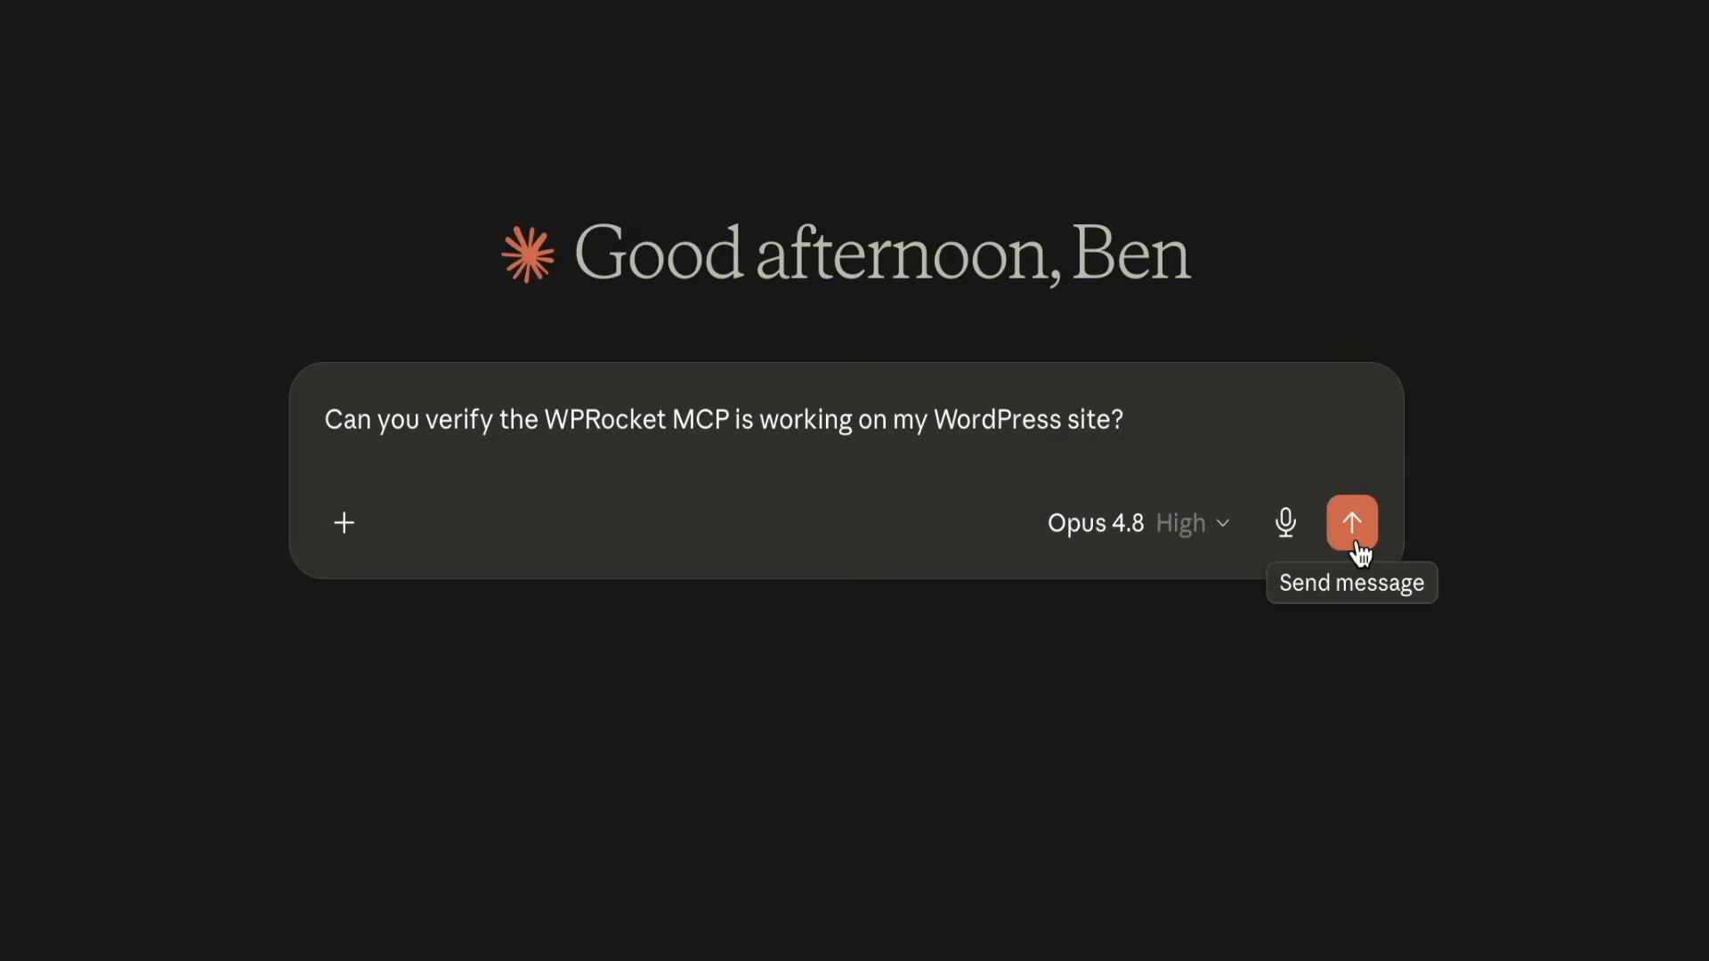
left_click(1354, 539)
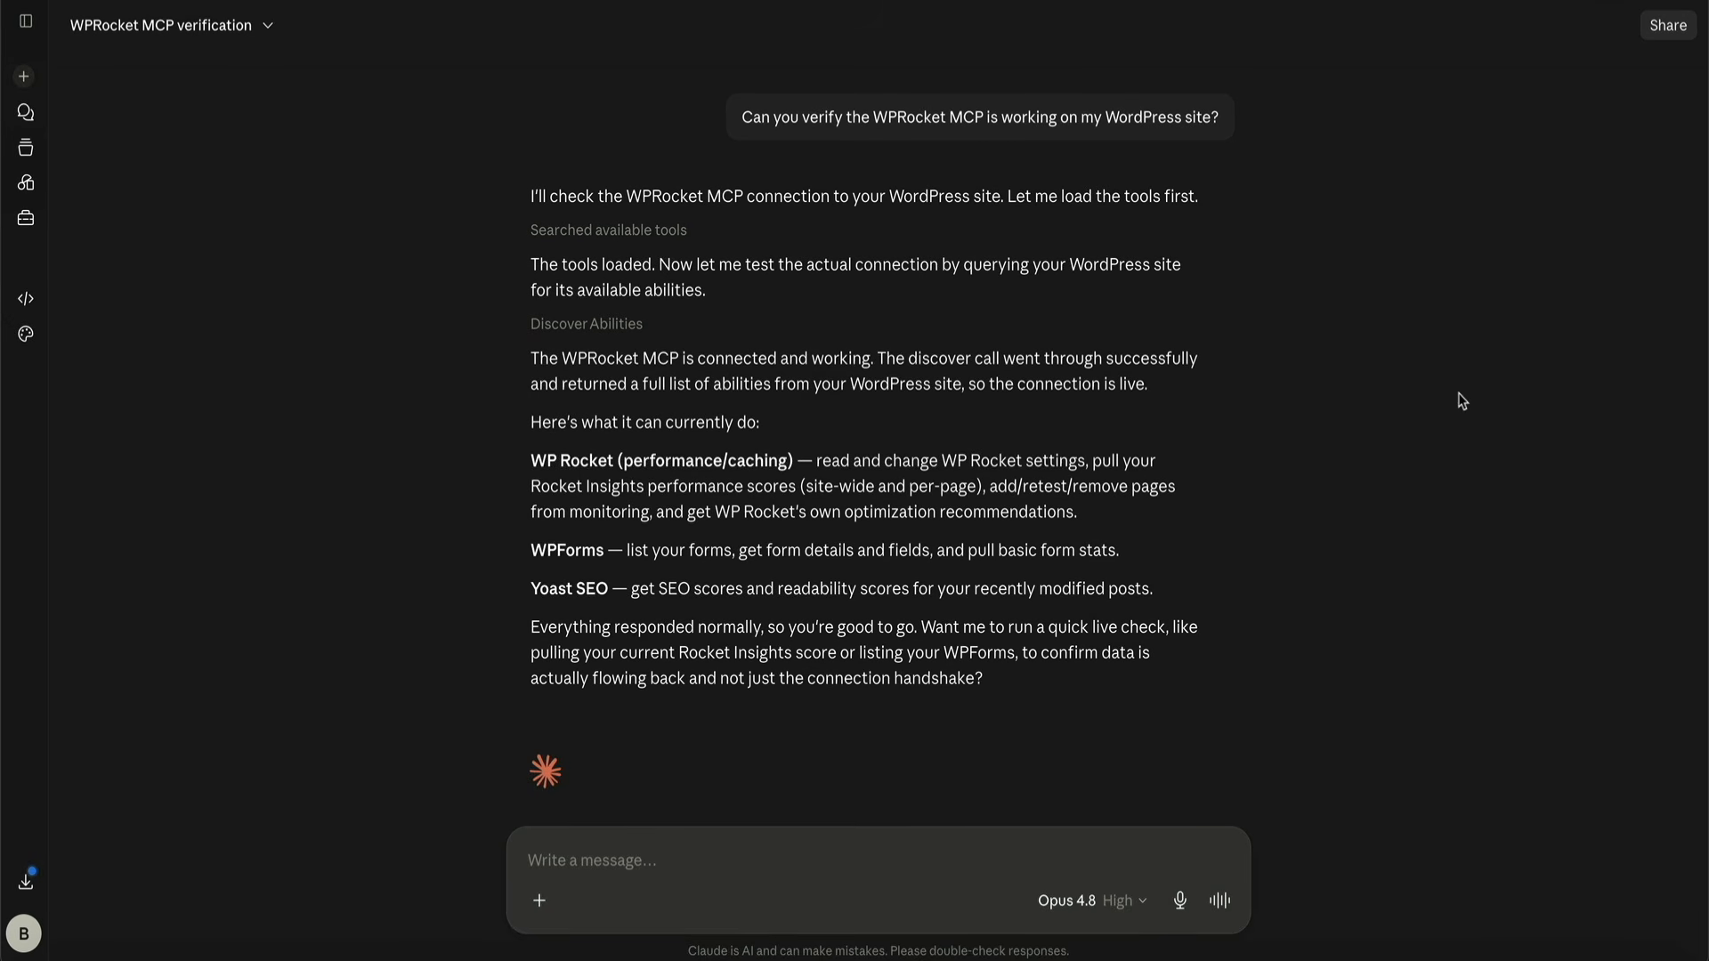
Send the message "Pull the current Rocket Insights score." and read the page-by-page breakdown in the reply
type("Pull the current Rocket Insights score")
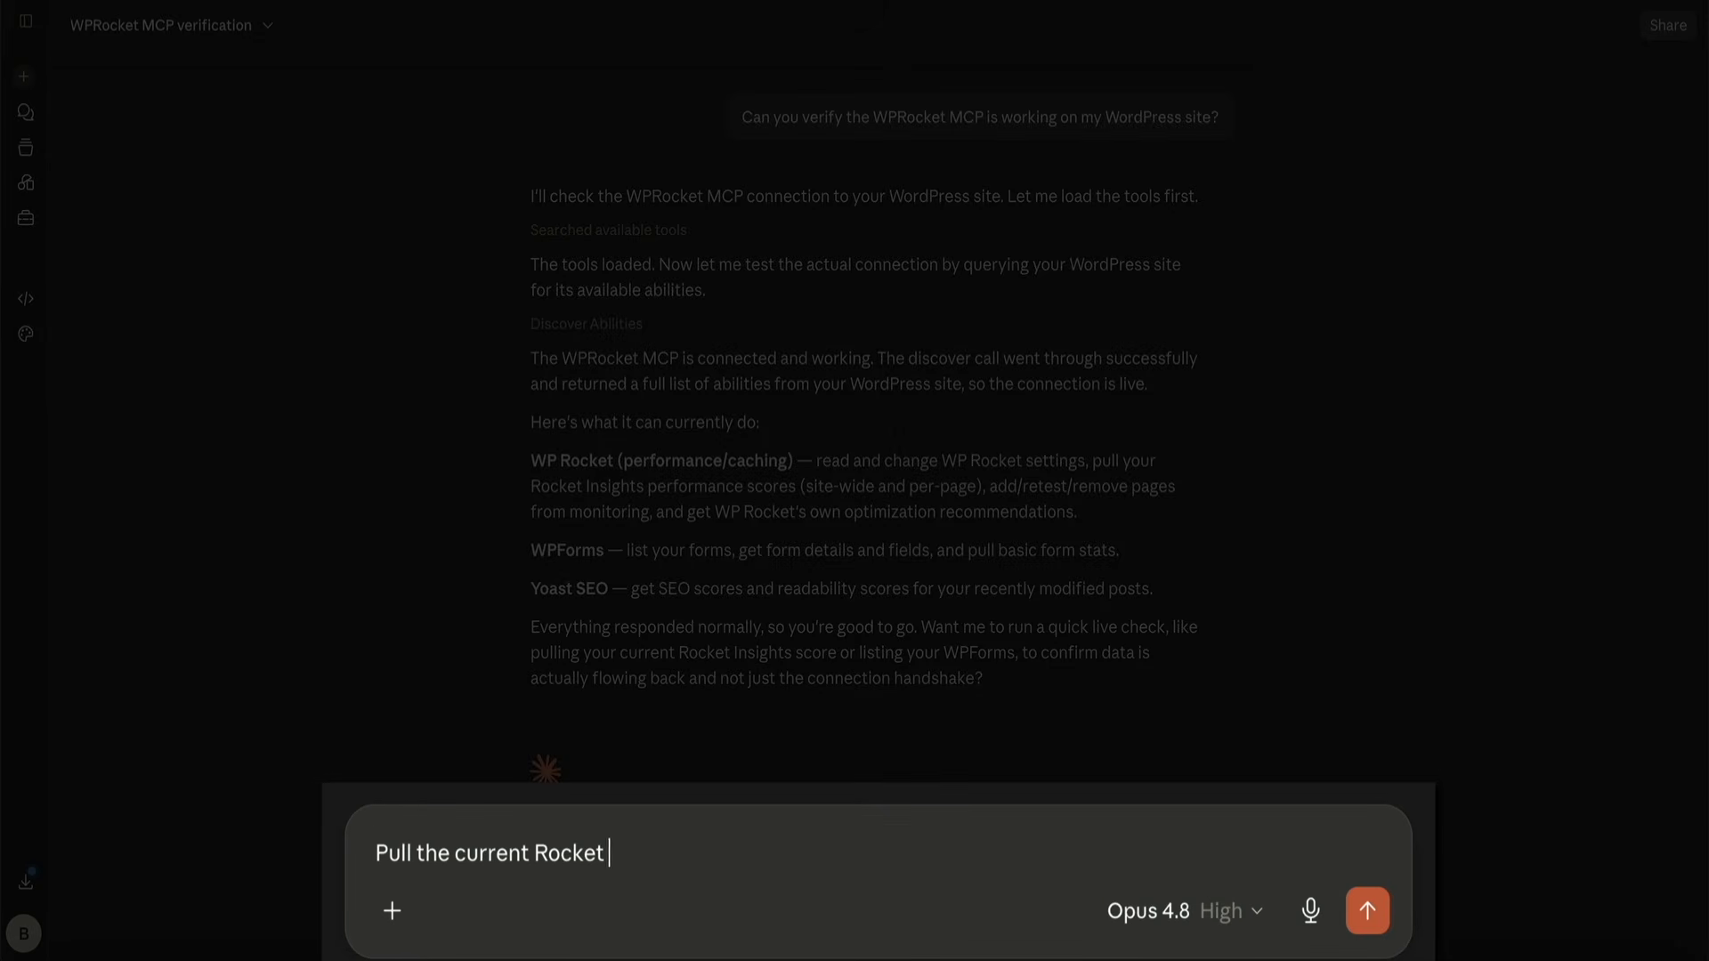
type(".")
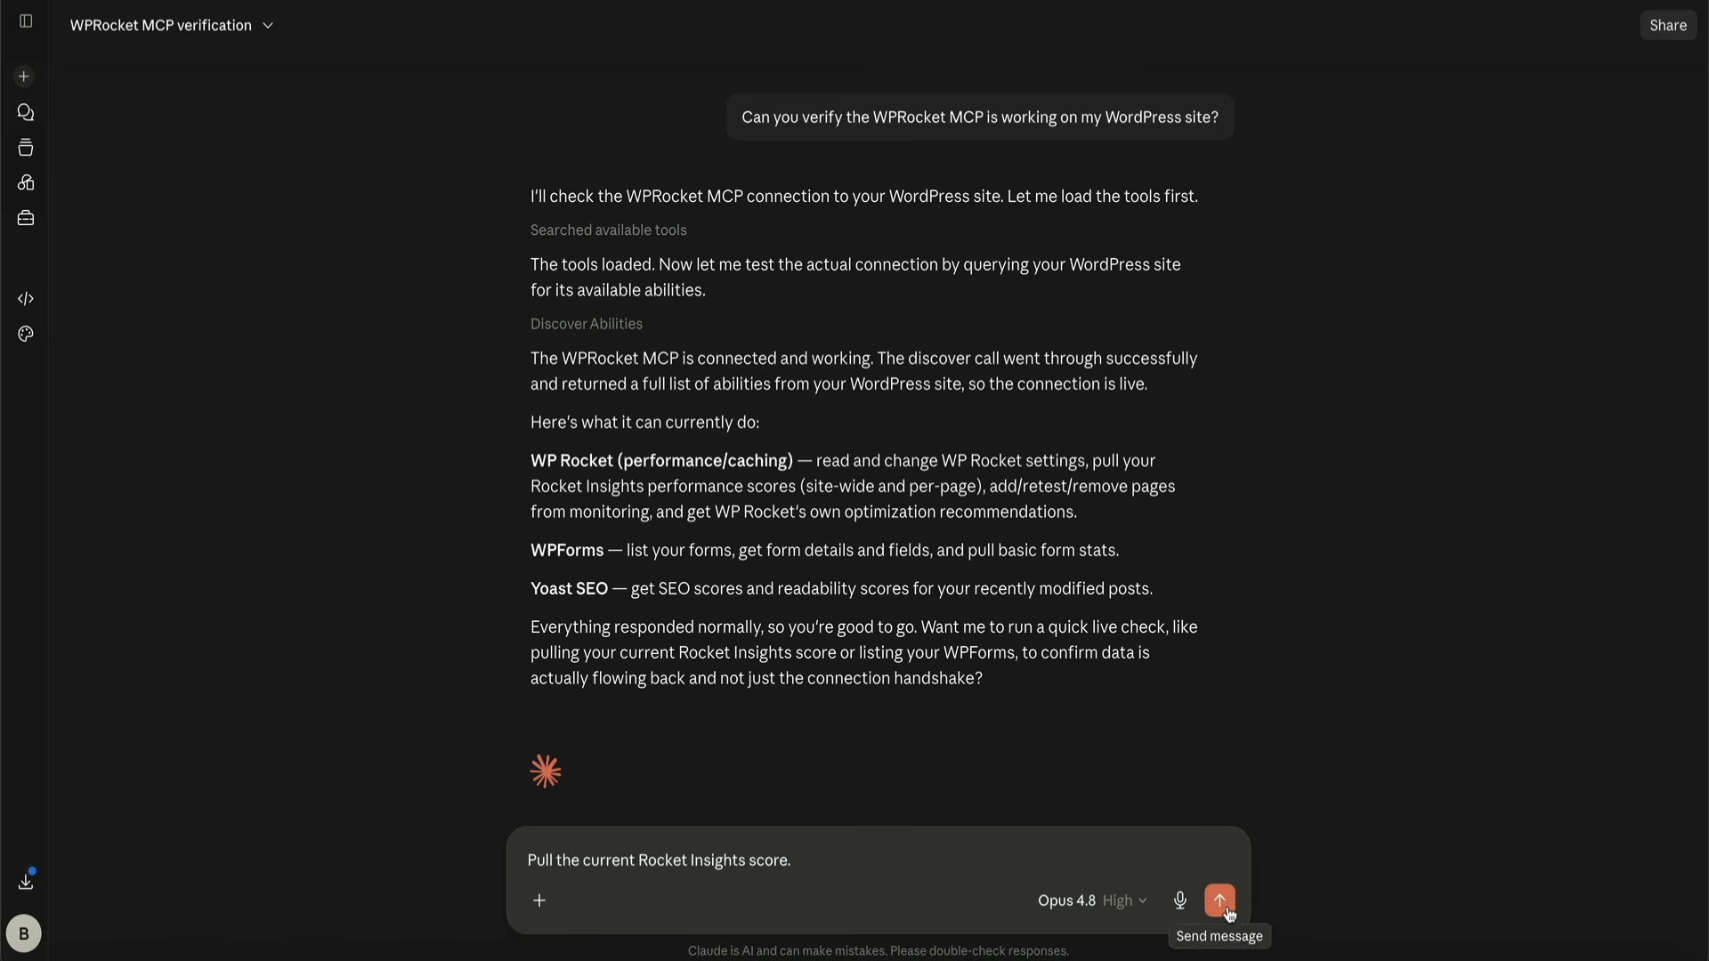
left_click(1219, 901)
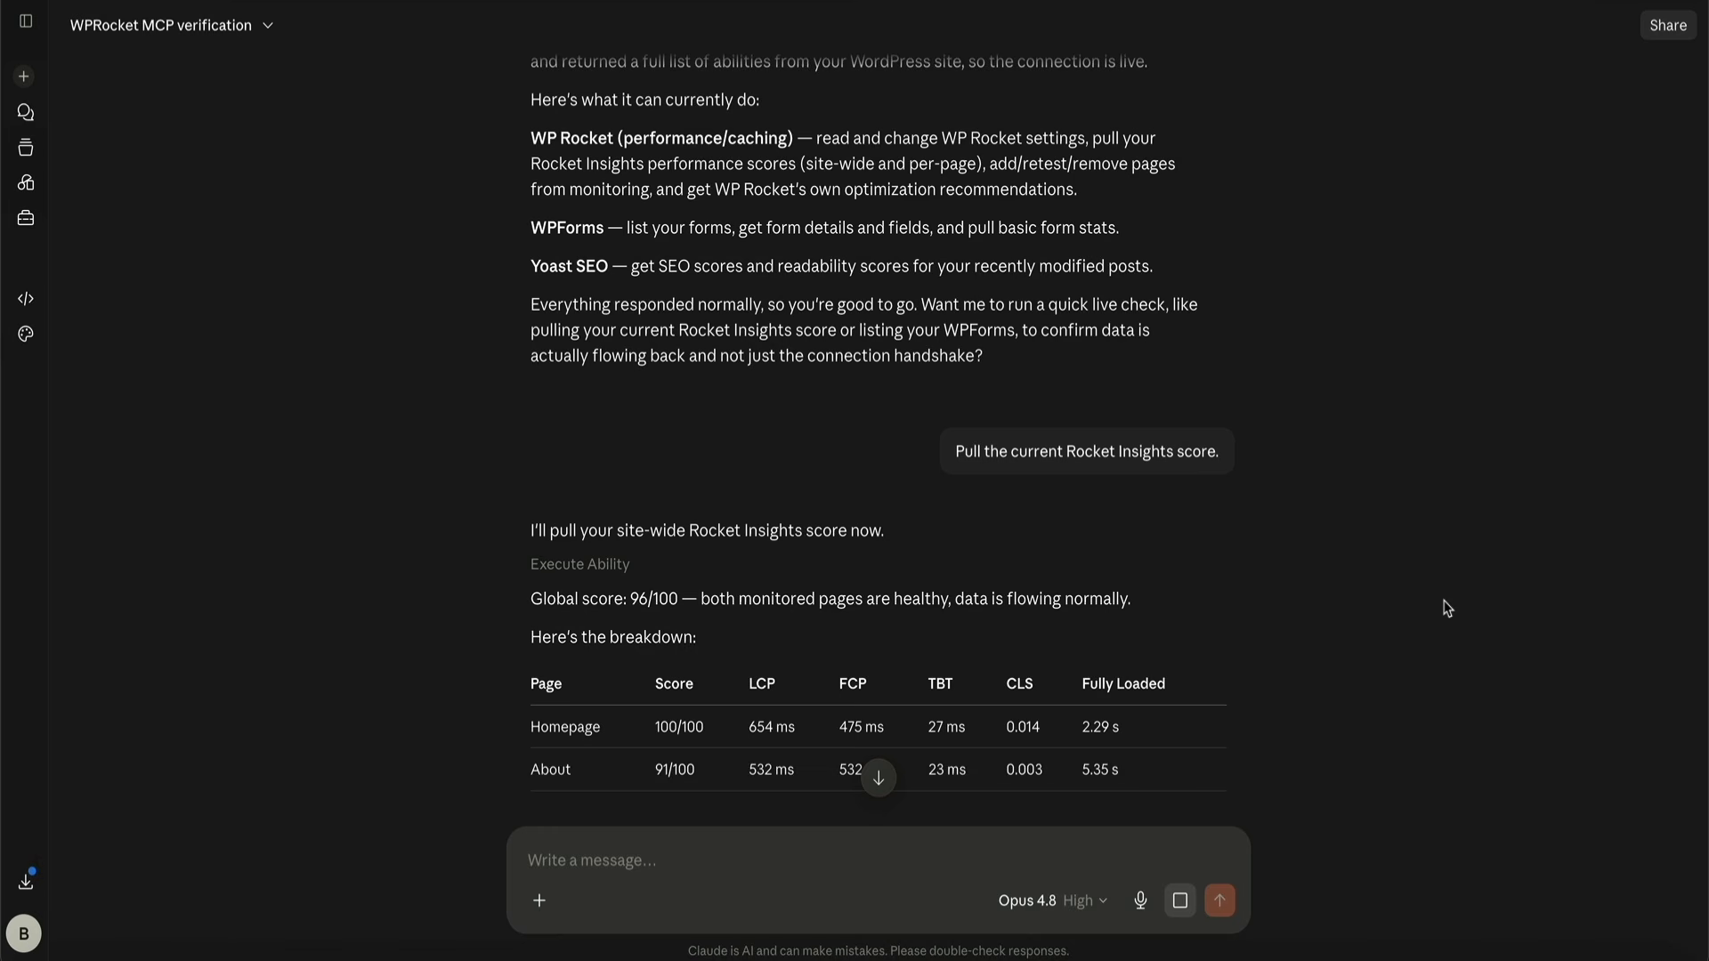
scroll(1446, 608, "down", 5)
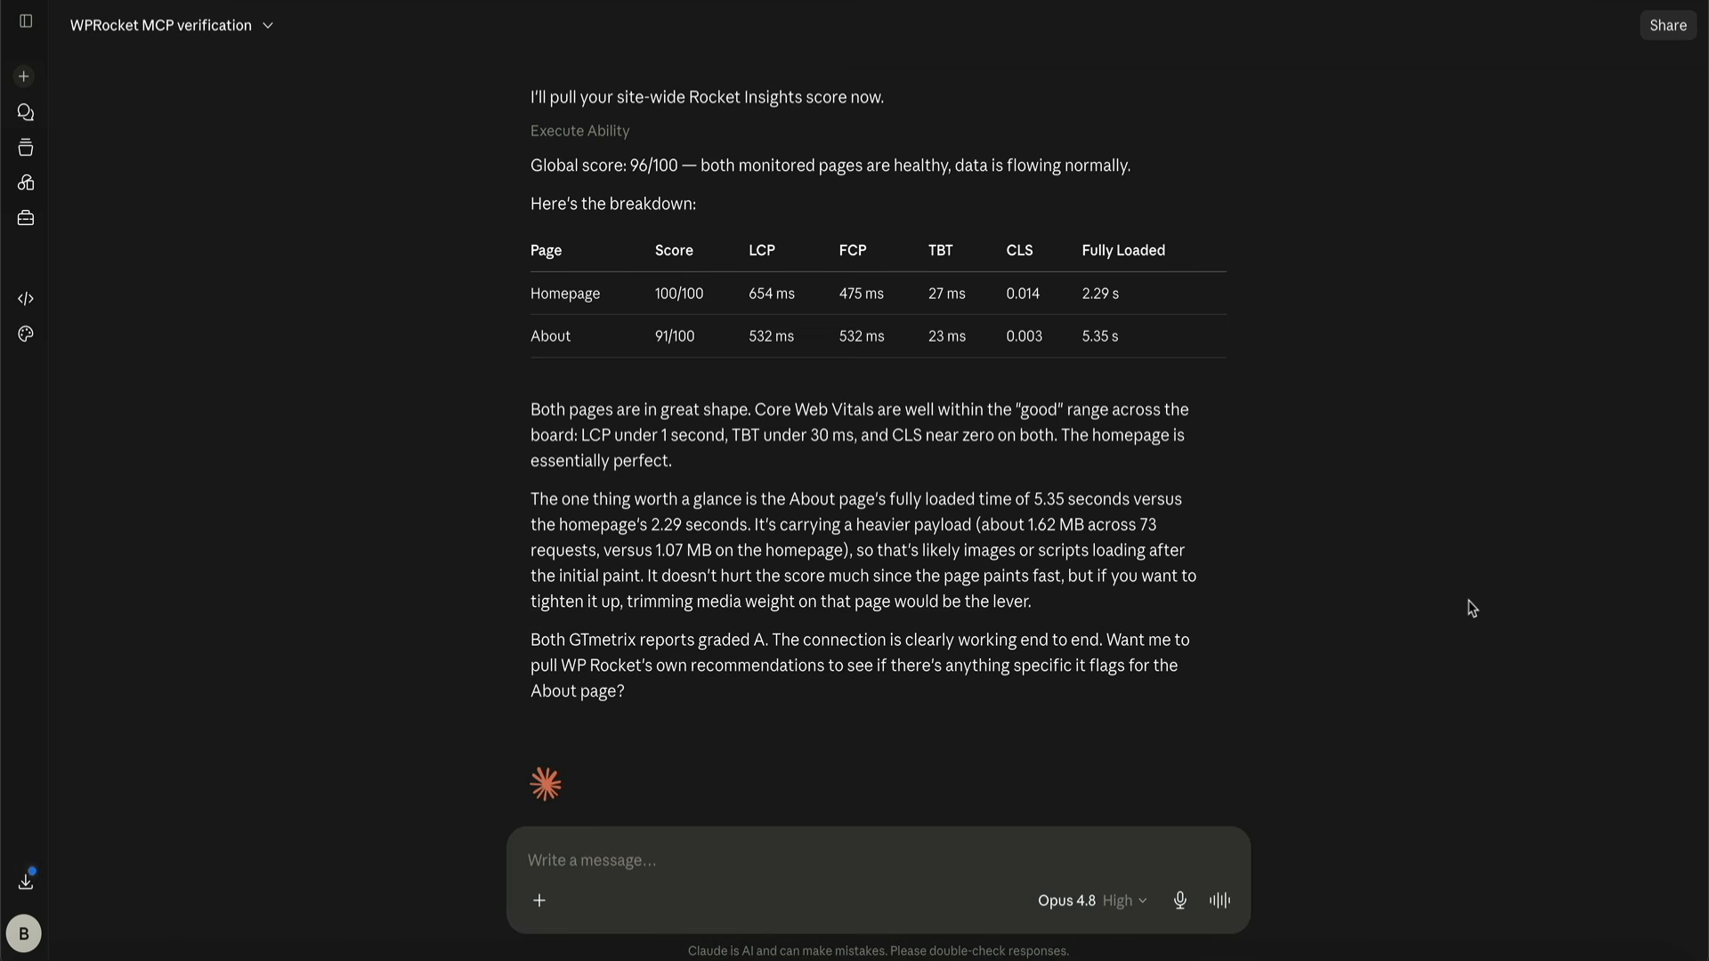
Send the request "Generate a performance report for Ignite Fitness I can send to my client." and go to the end of the reply
type("Generate a performance report for Ignite Fitness I can send to my client.")
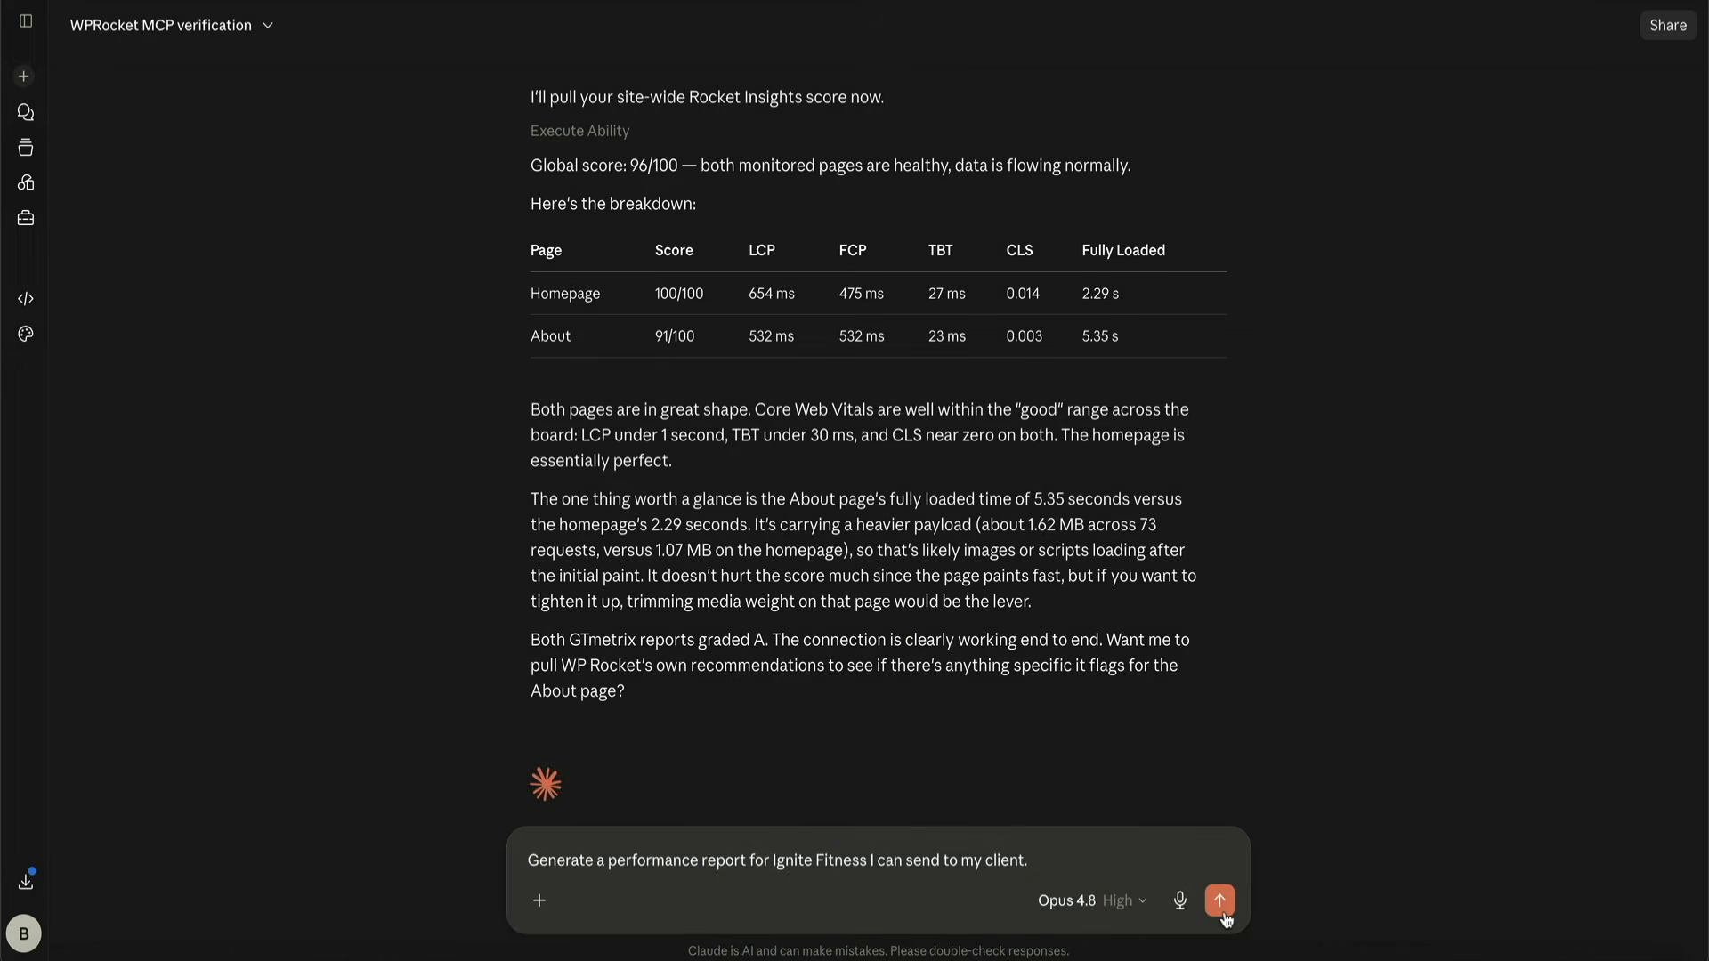
left_click(1220, 905)
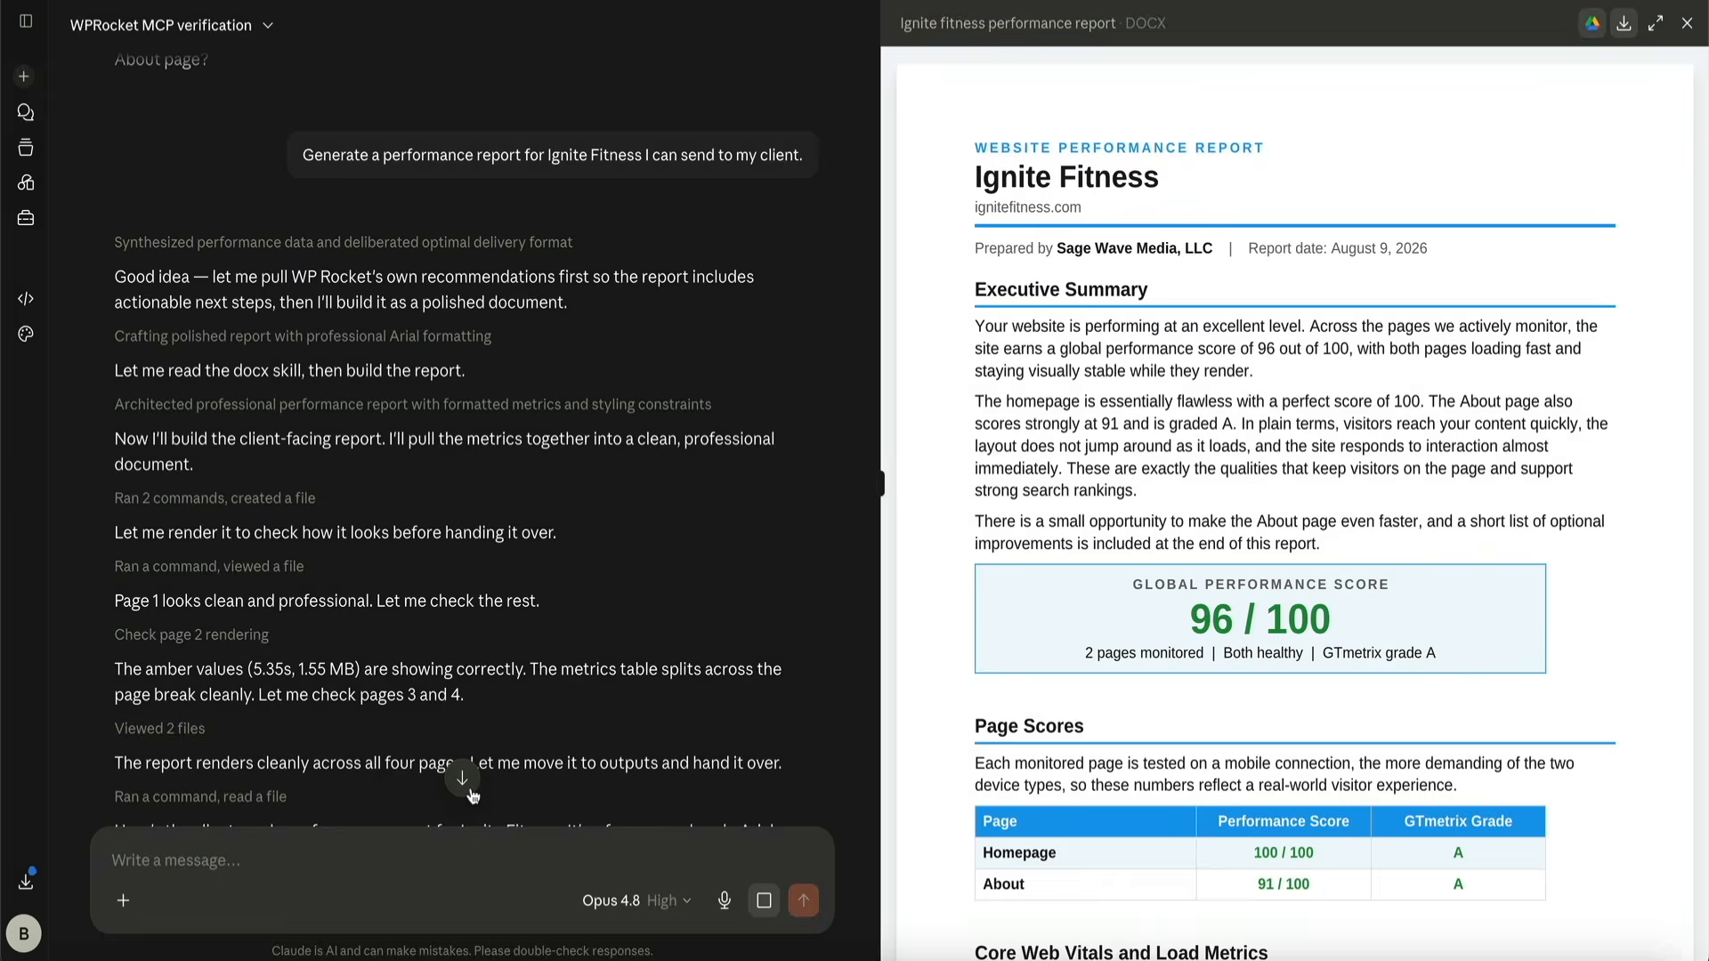
left_click(463, 783)
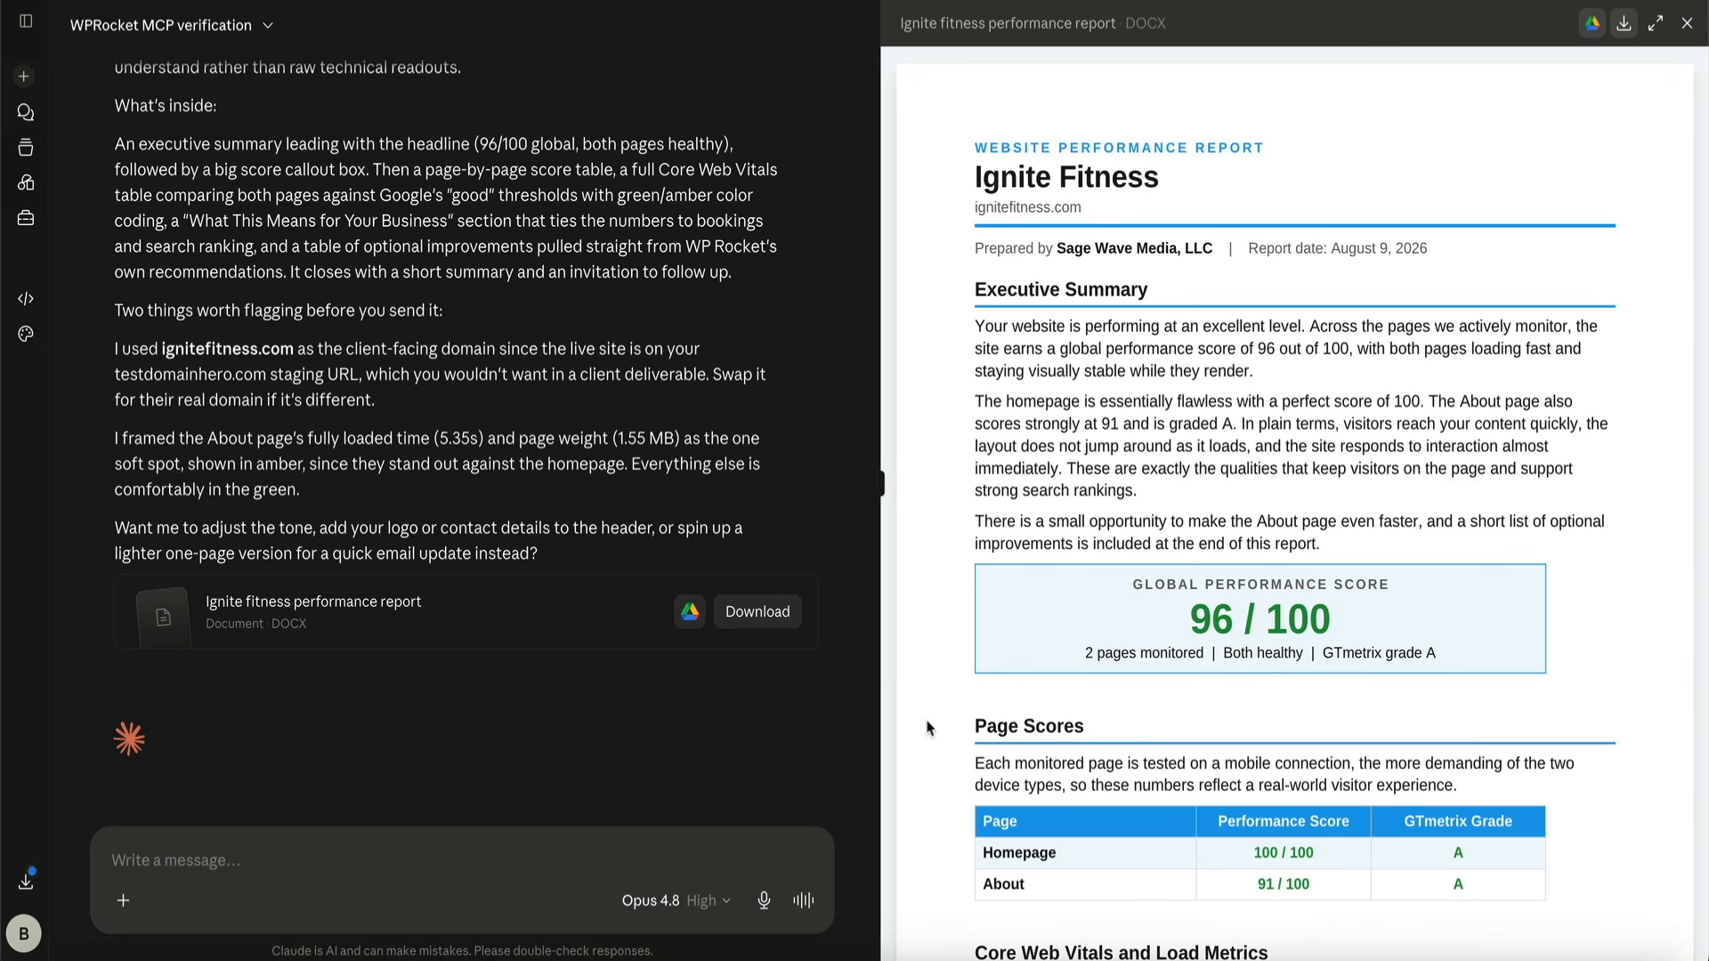
Review the page scores and the Core Web Vitals and load metrics table in the Ignite Fitness performance report
scroll(926, 728, "down", 5)
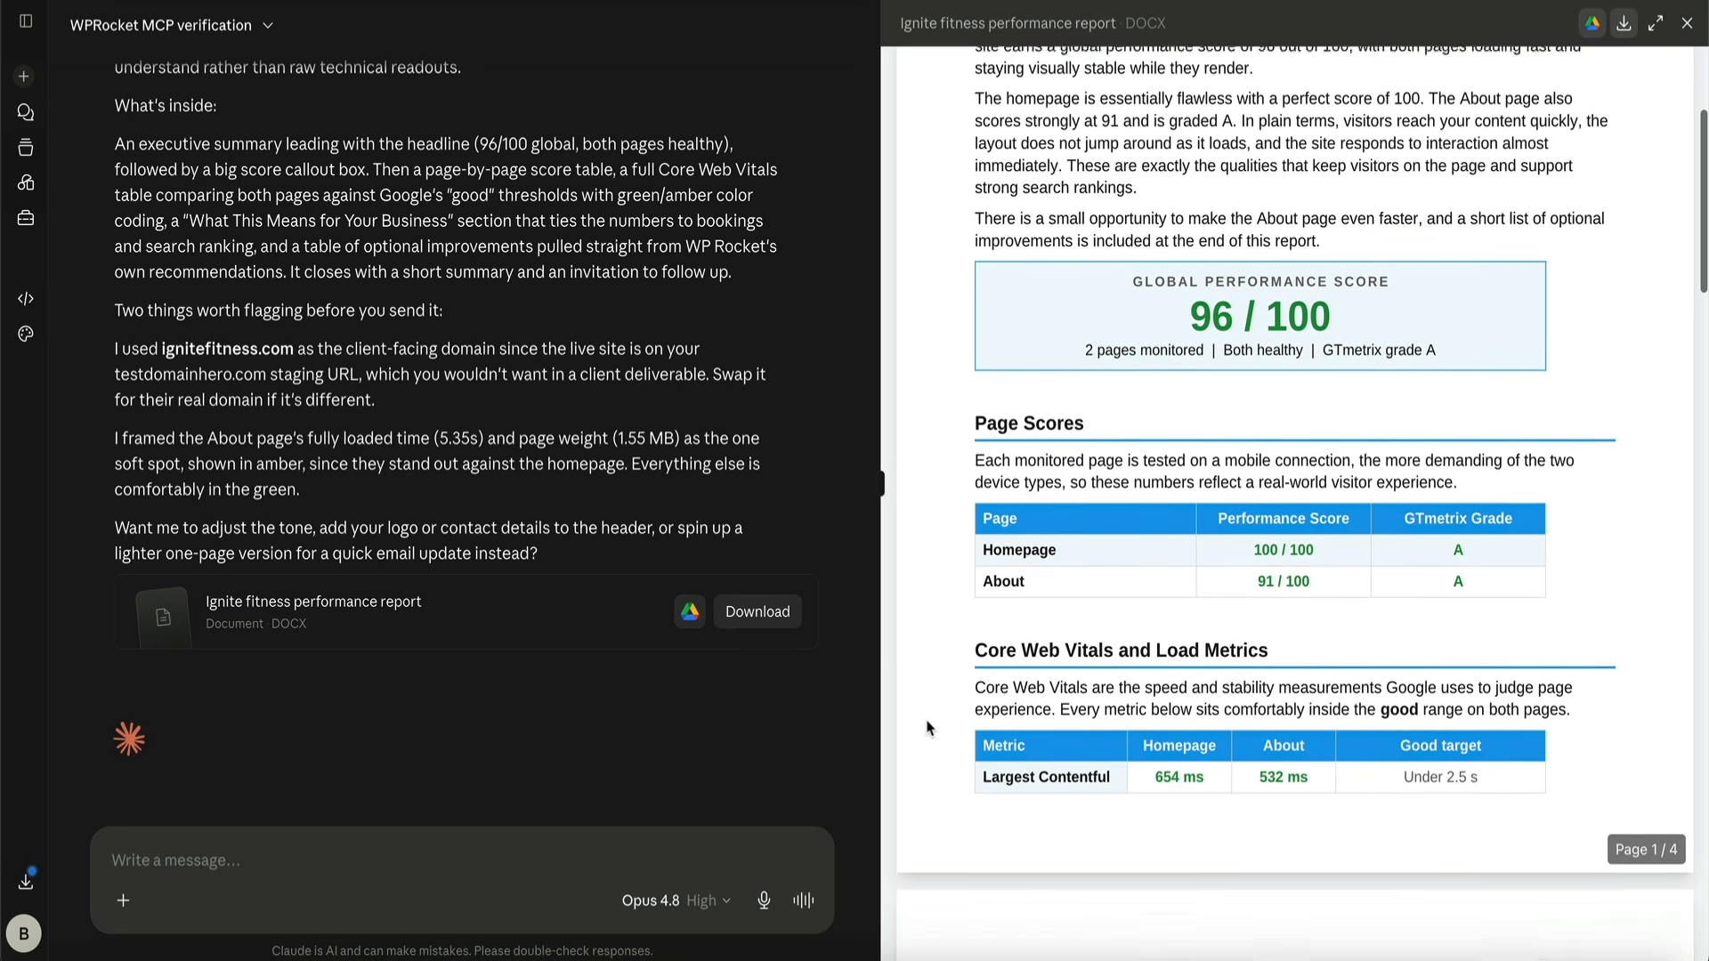
scroll(926, 728, "down", 3)
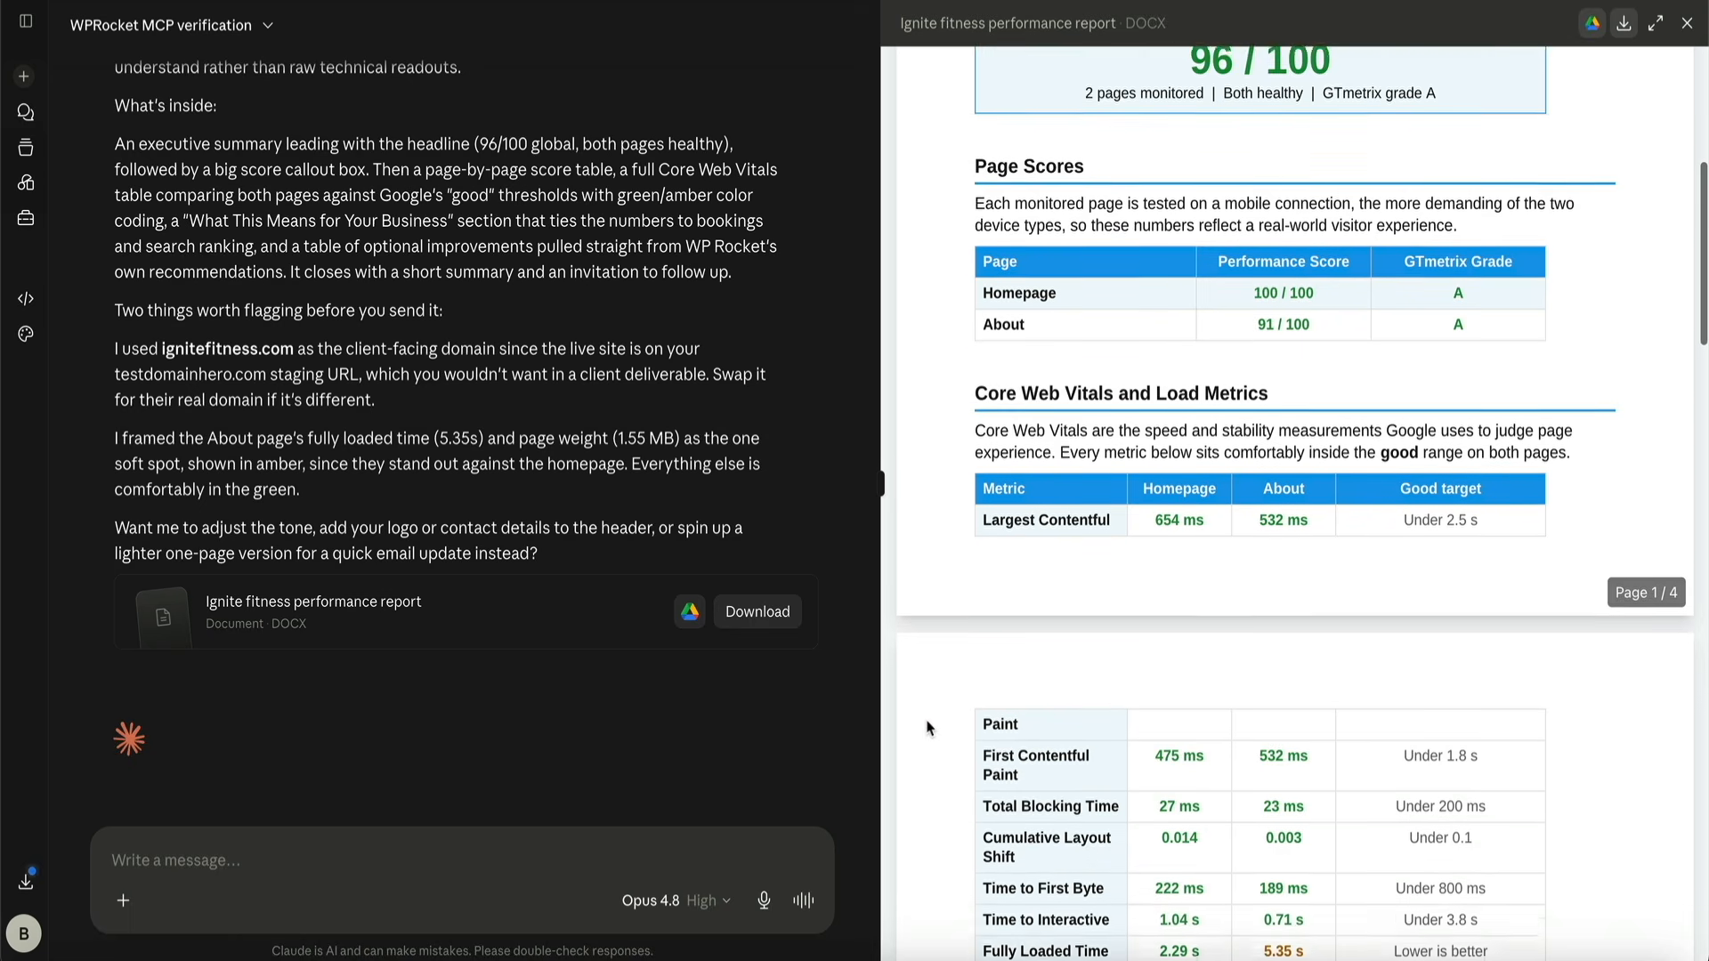
scroll(926, 728, "down", 2)
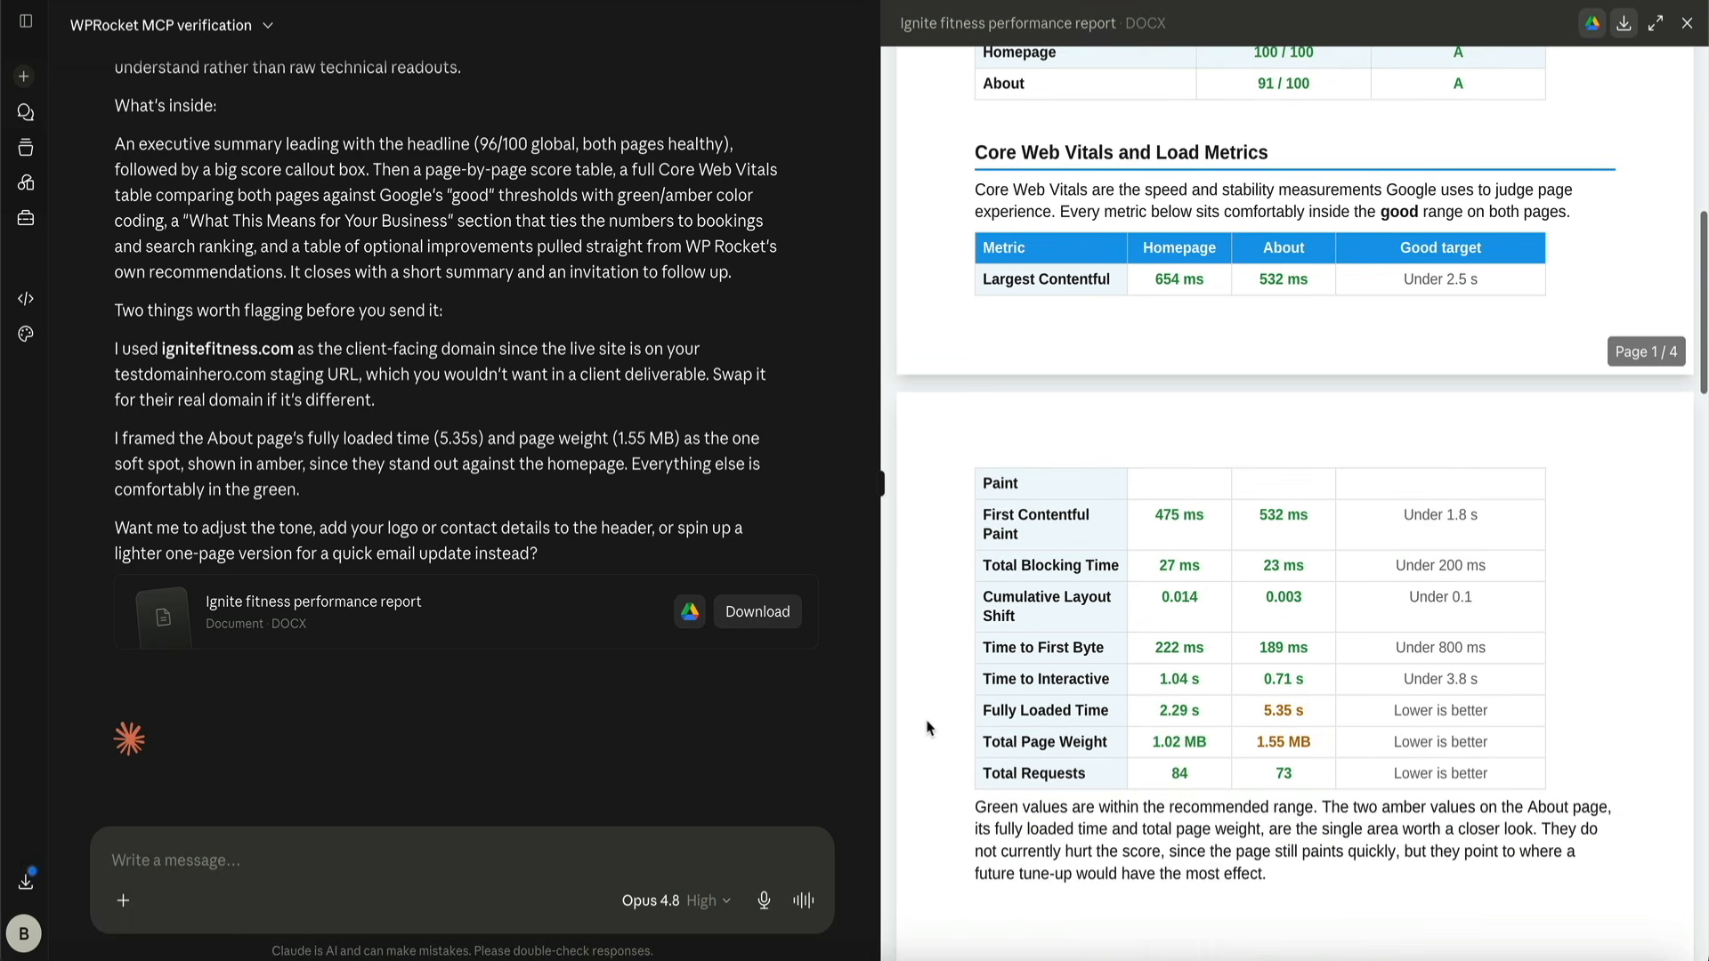
scroll(926, 727, "down", 3)
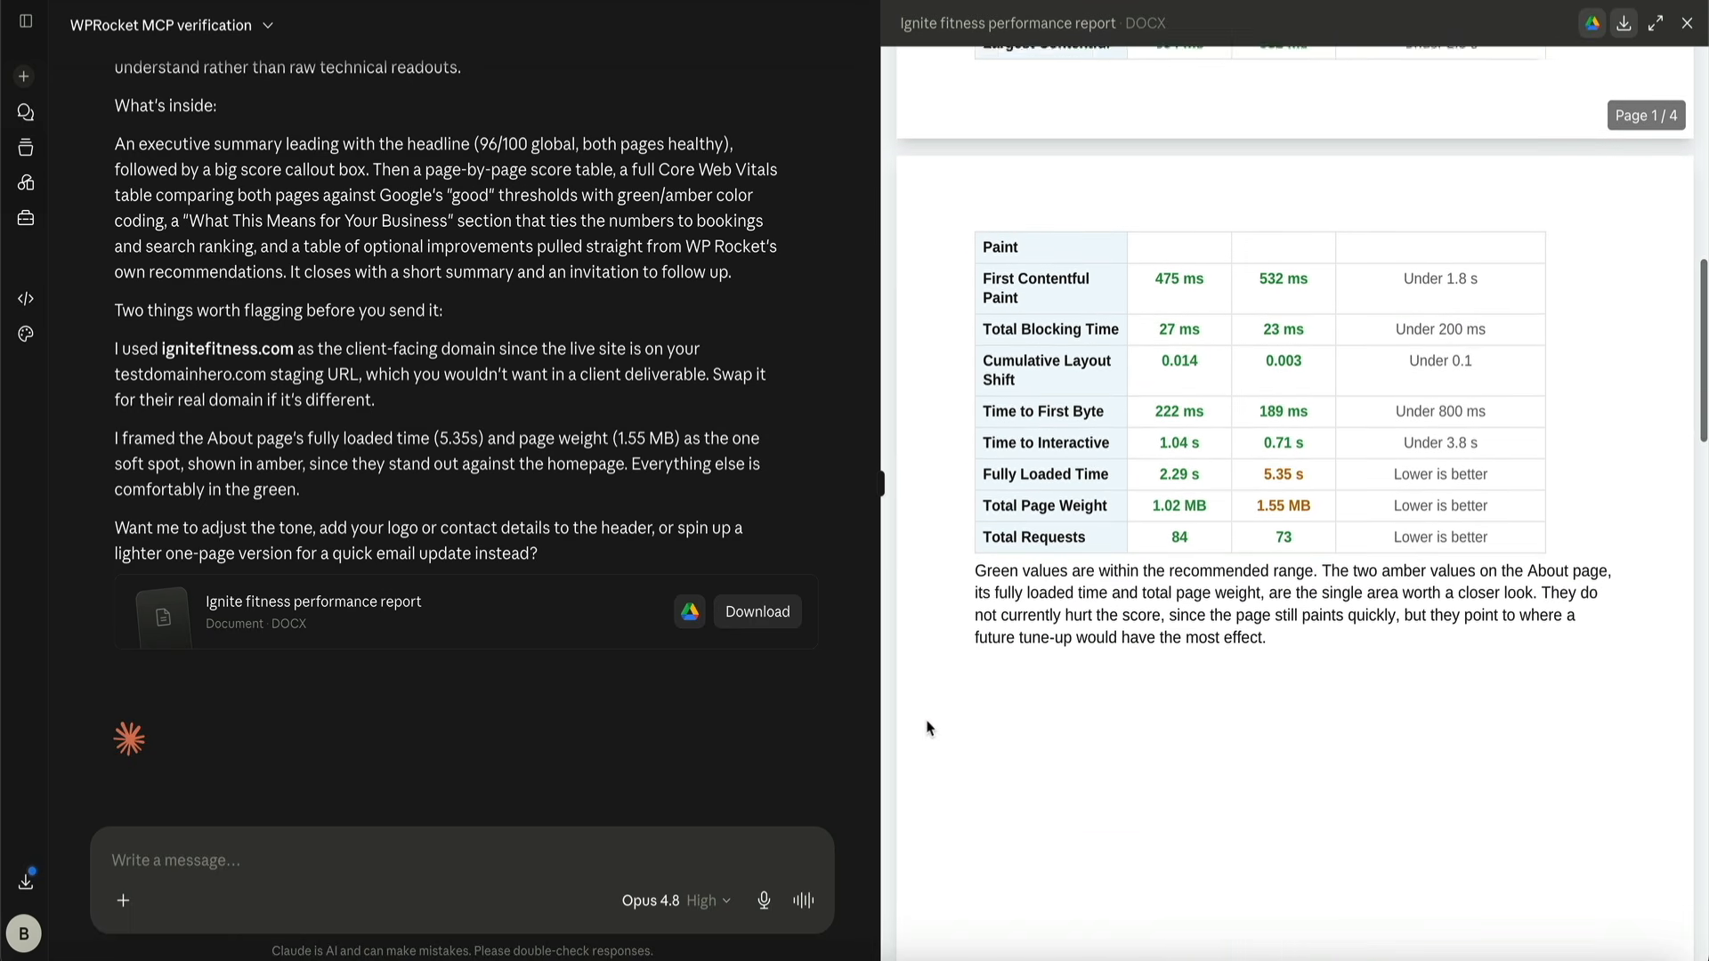
scroll(926, 728, "down", 1)
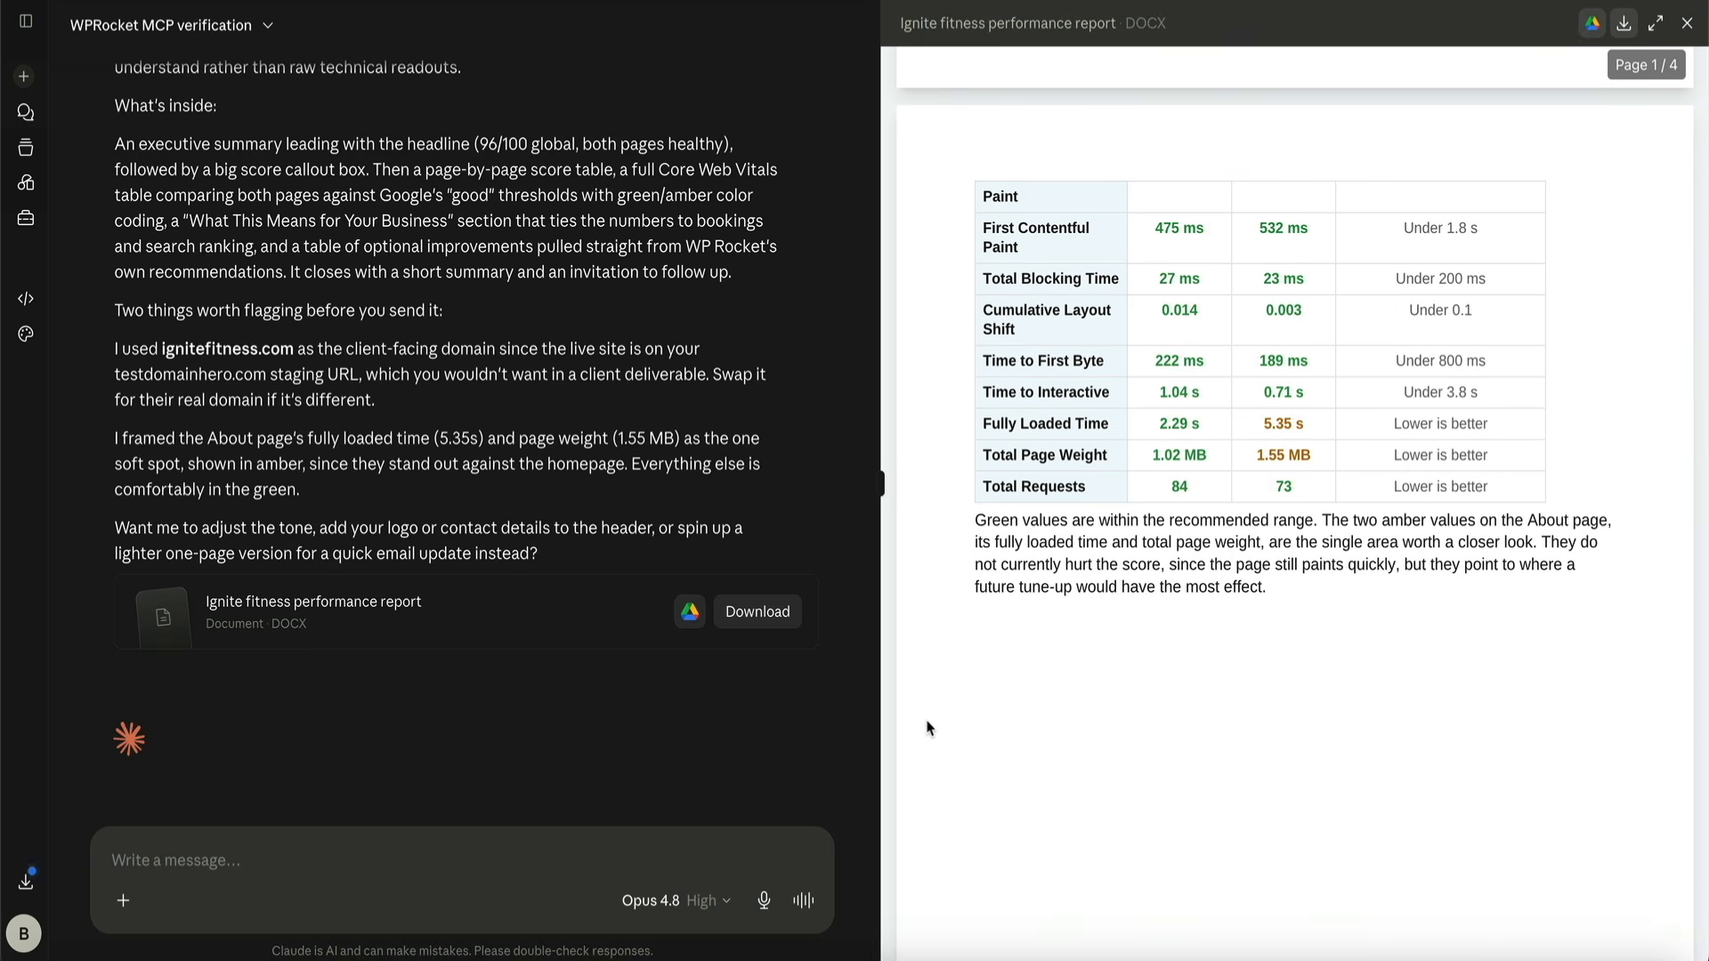
scroll(926, 728, "up", 5)
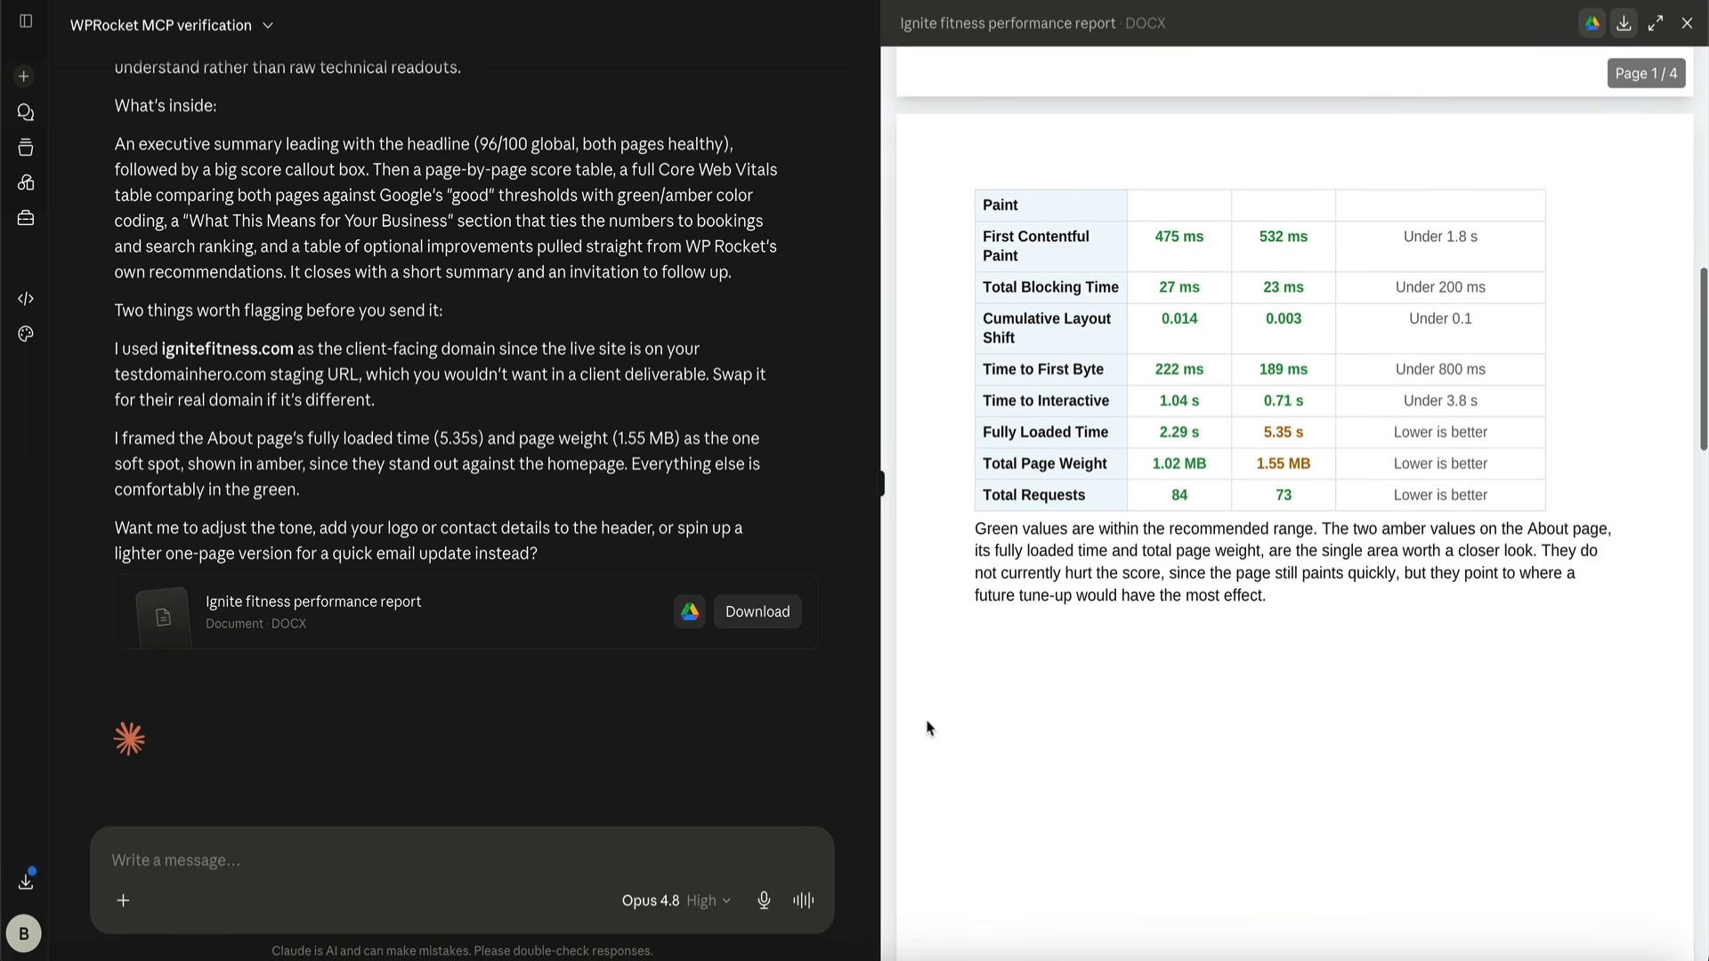
scroll(926, 728, "up", 10)
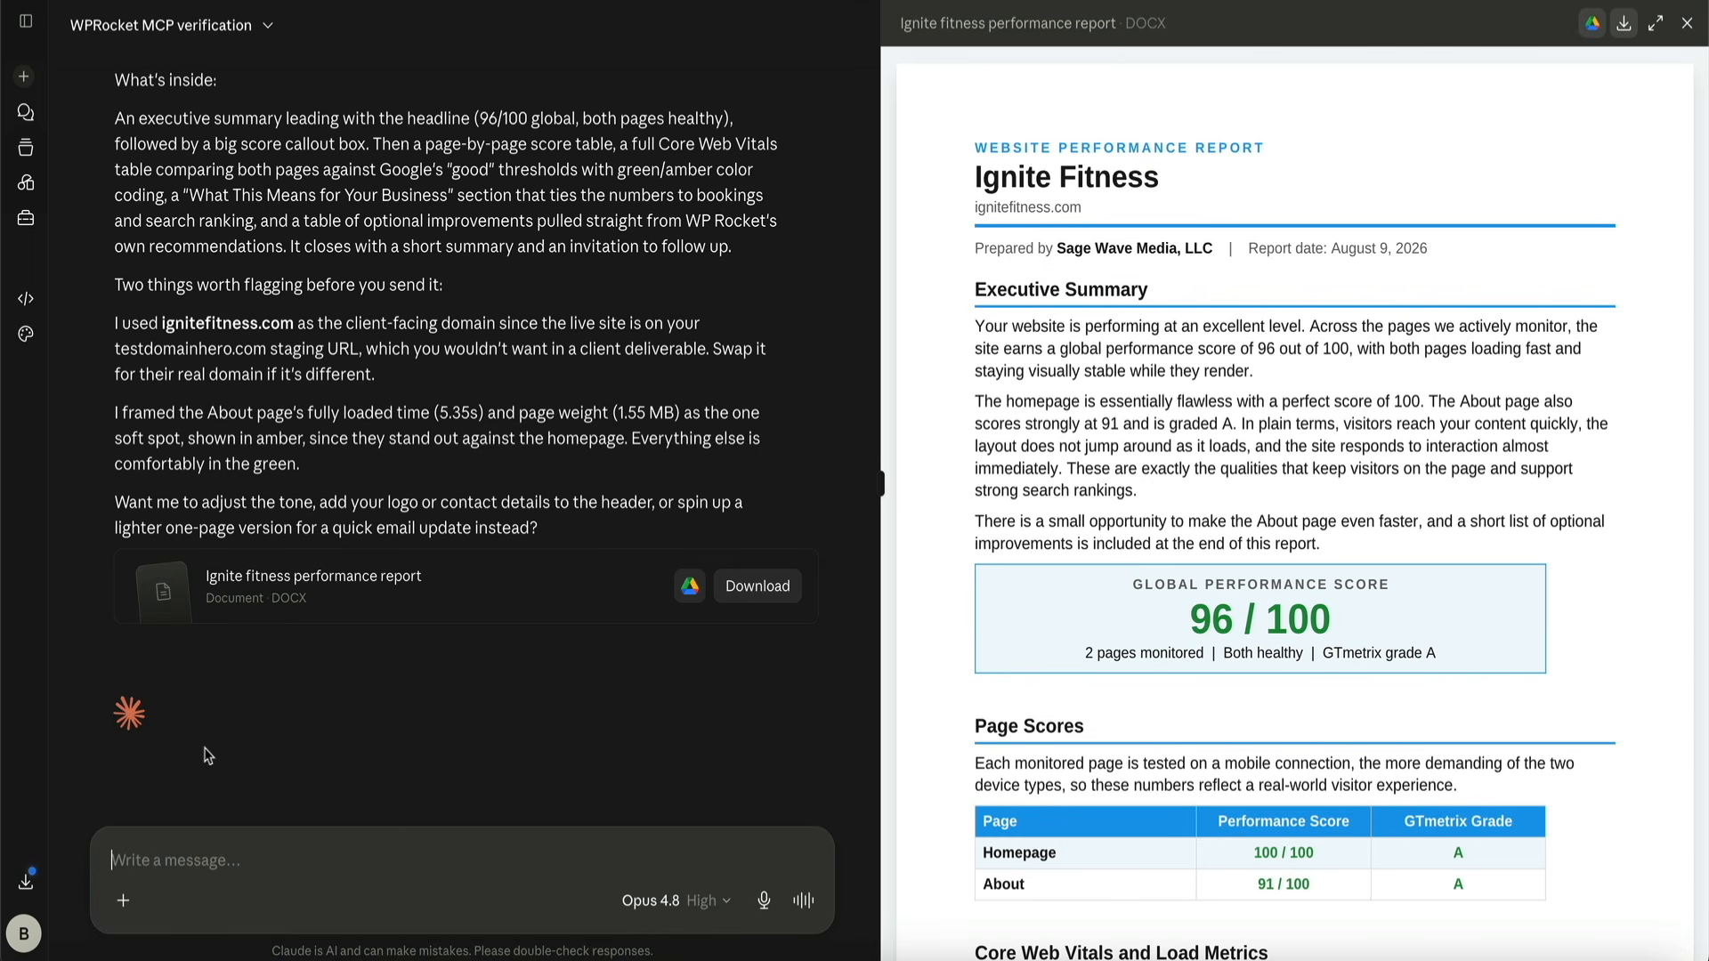
Send the request "Fix the worst issue and measure the performance gain." and read the diagnosis and the proposed setting change
left_click(151, 865)
type("Fix the worst issue and measure the performance gain.")
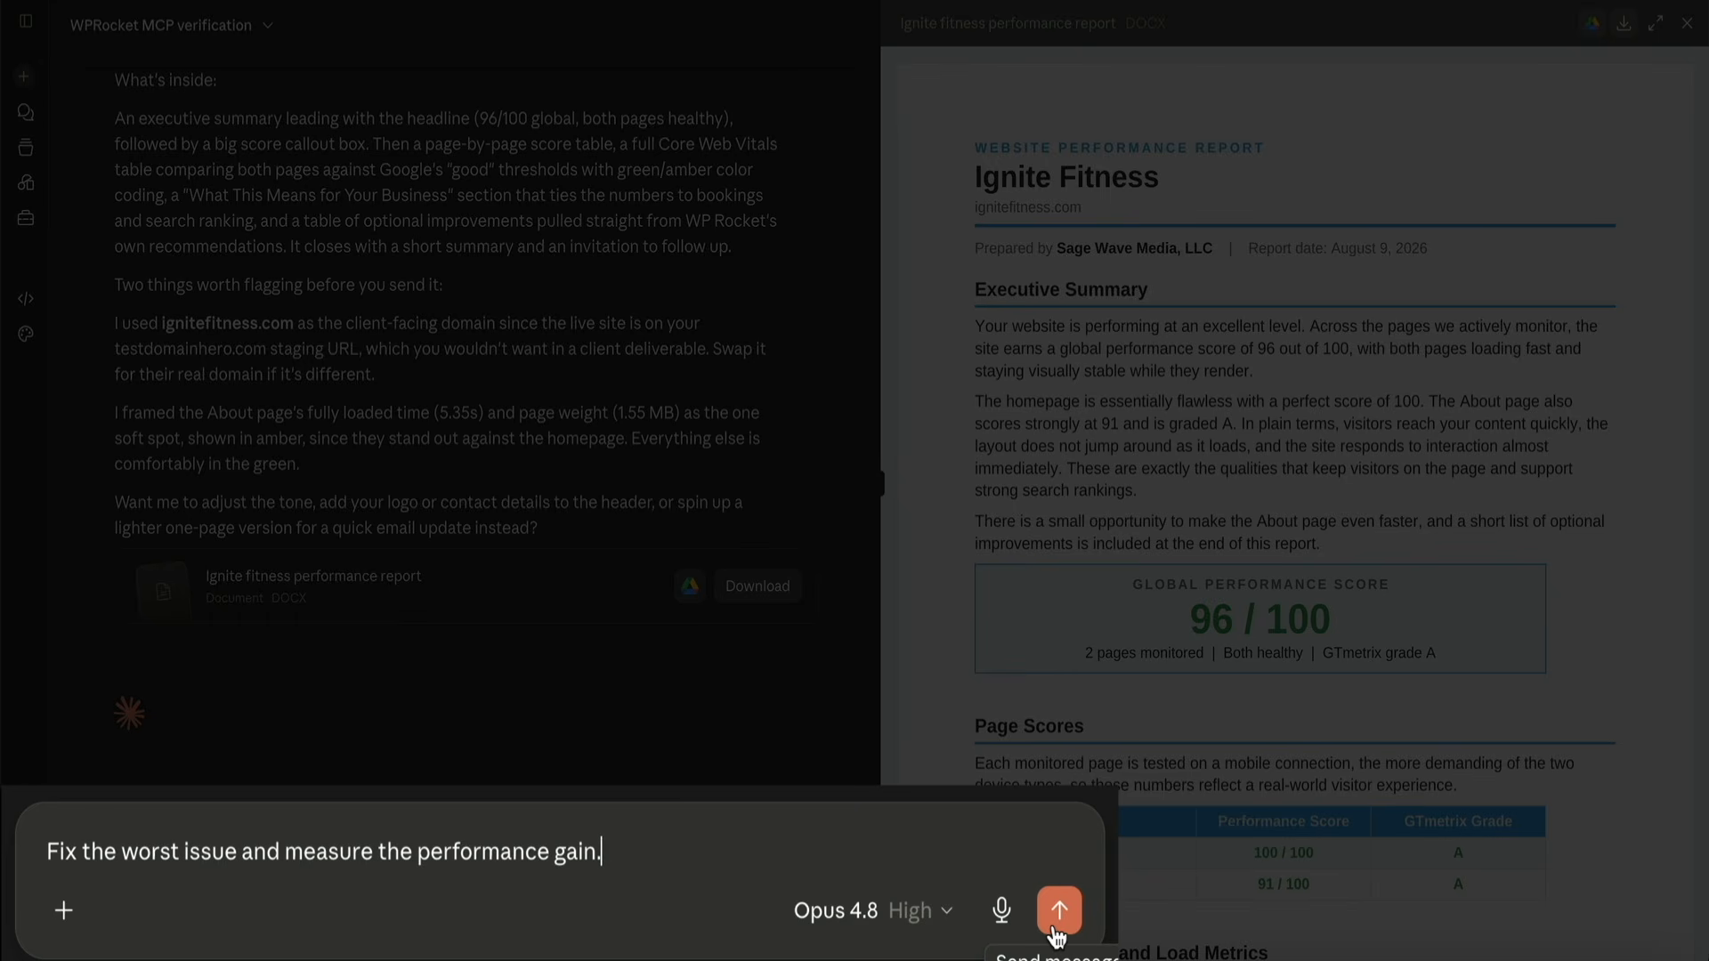
left_click(1054, 929)
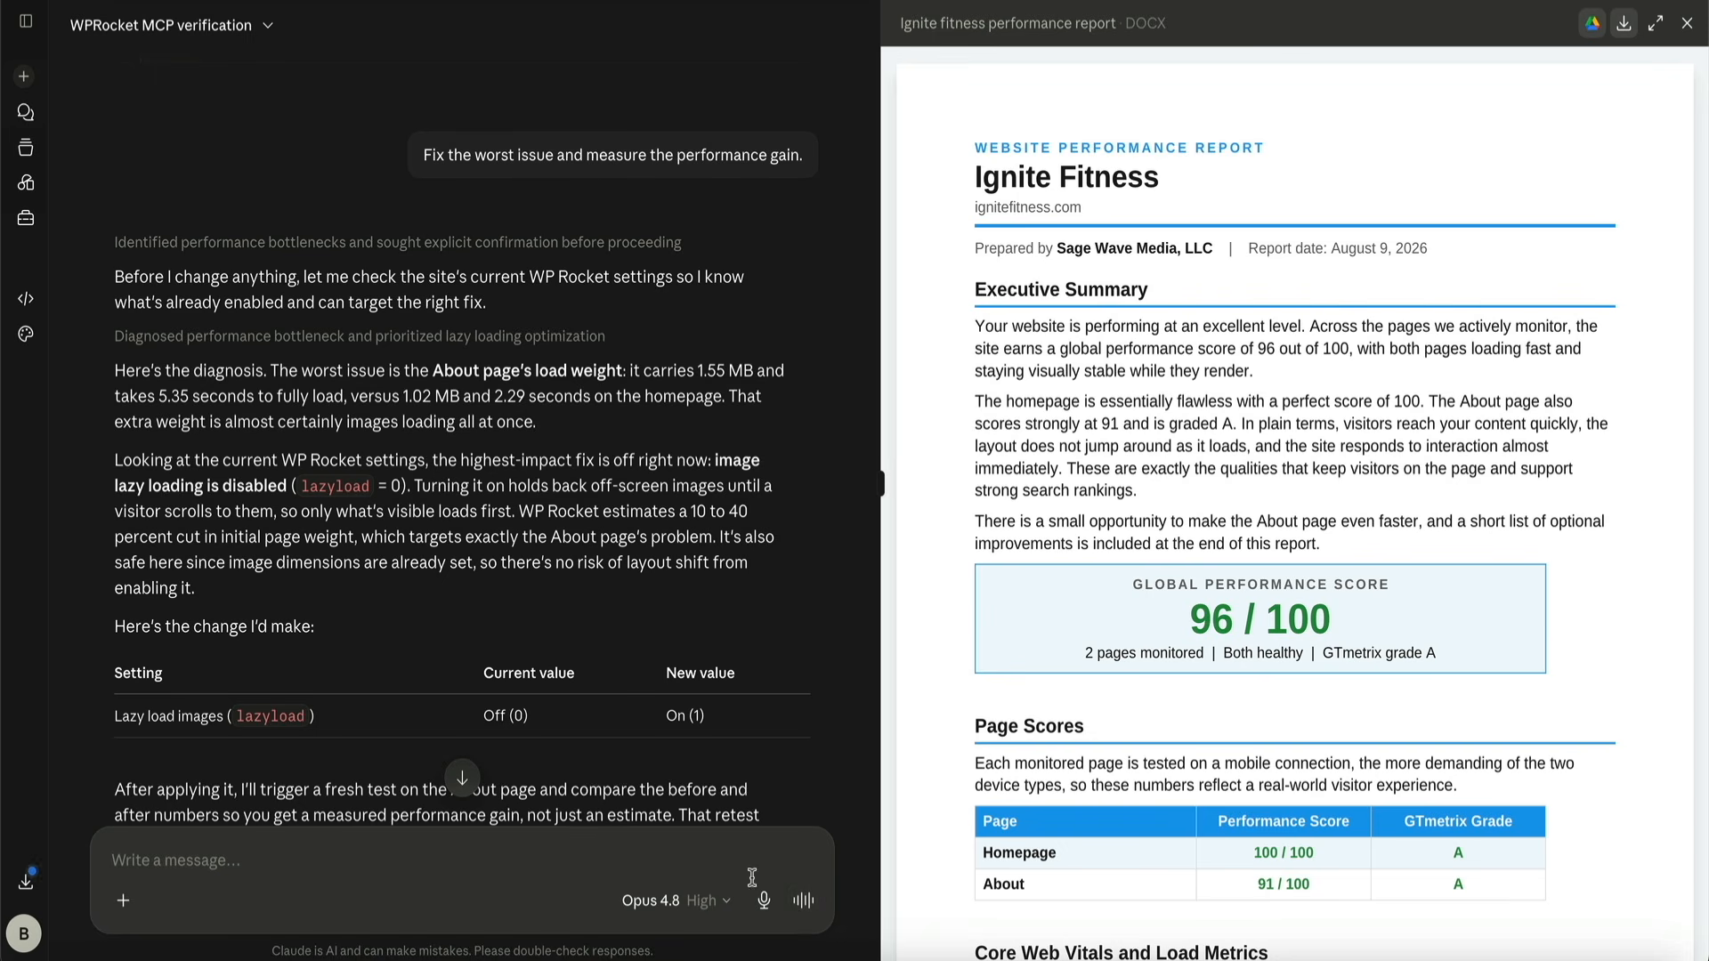
scroll(795, 686, "down", 1)
scroll(796, 687, "down", 1)
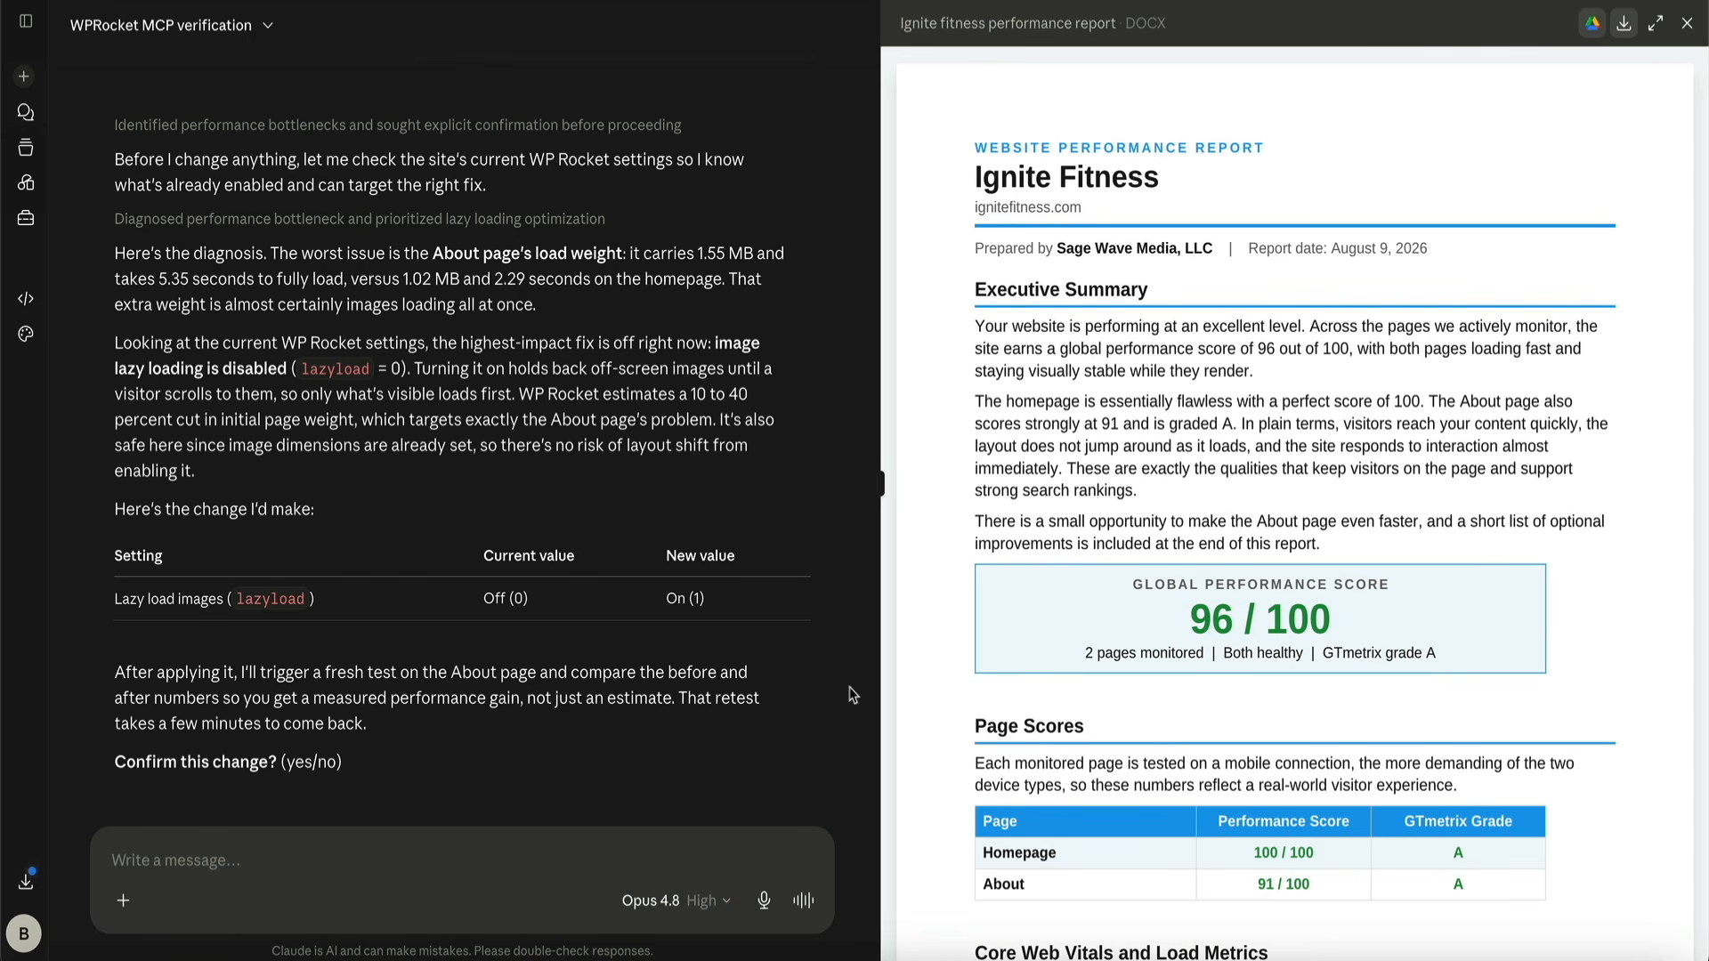
Confirm the proposed image lazy loading change by replying "Yes"
left_click(273, 851)
type("Yes")
key("Return")
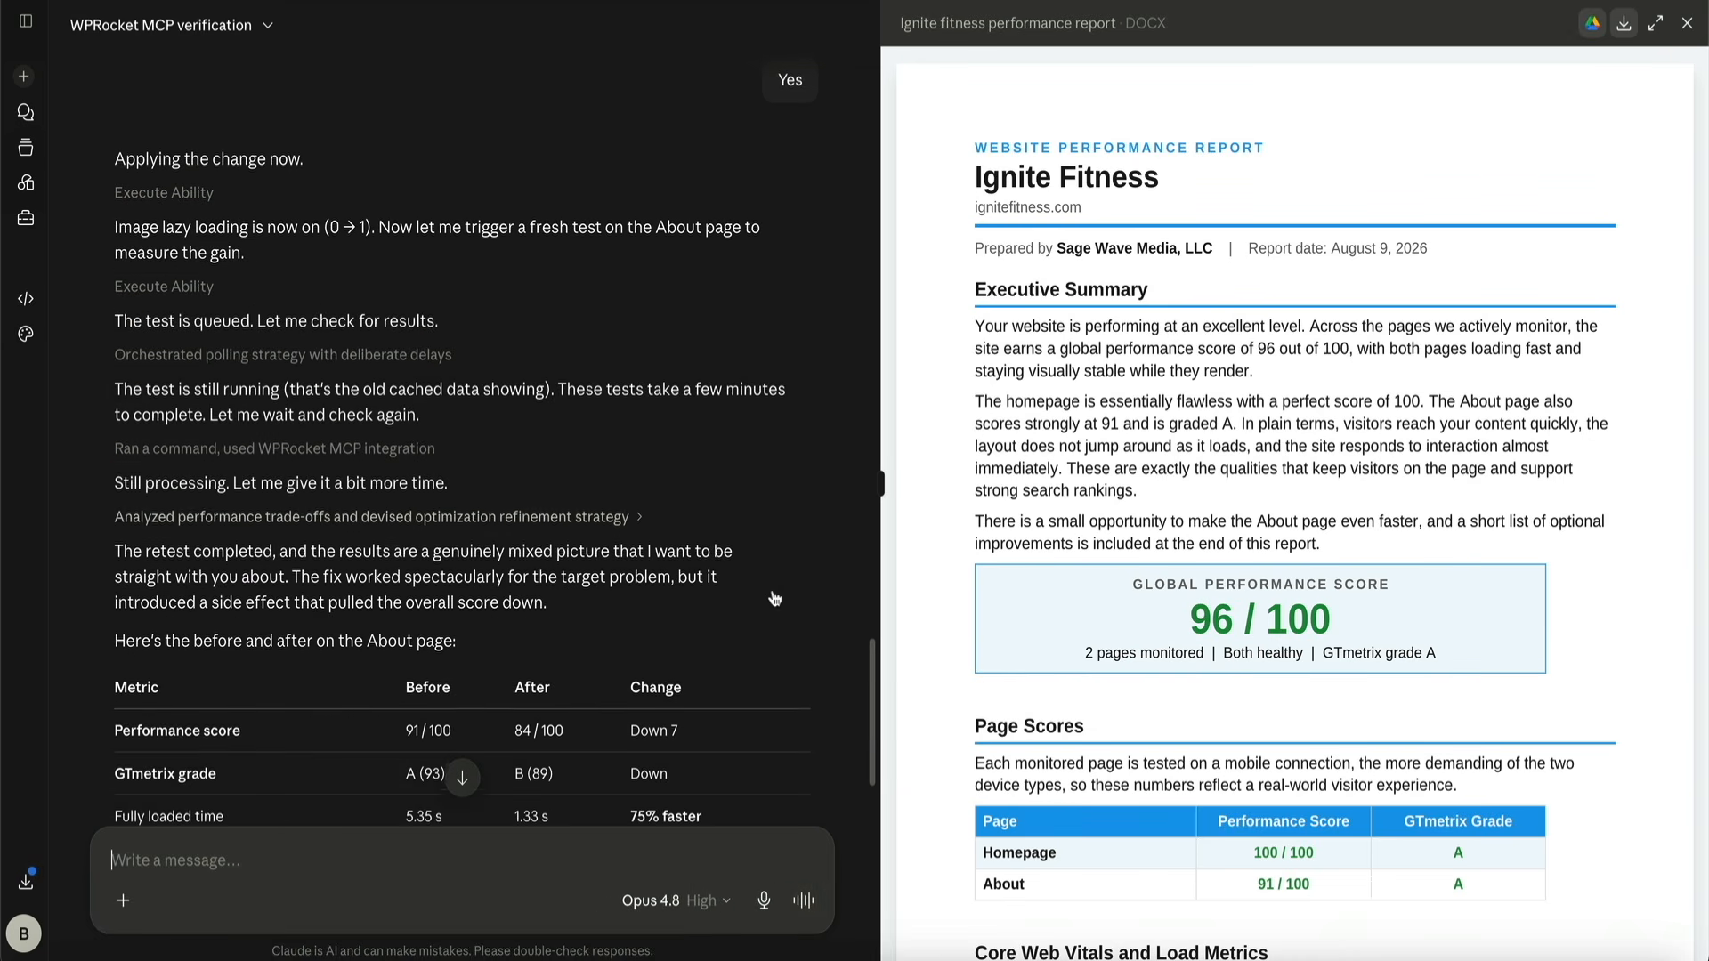
Examine the About page's before-and-after metrics, the explanation of the retest and the options offered for proceeding
scroll(783, 598, "down", 3)
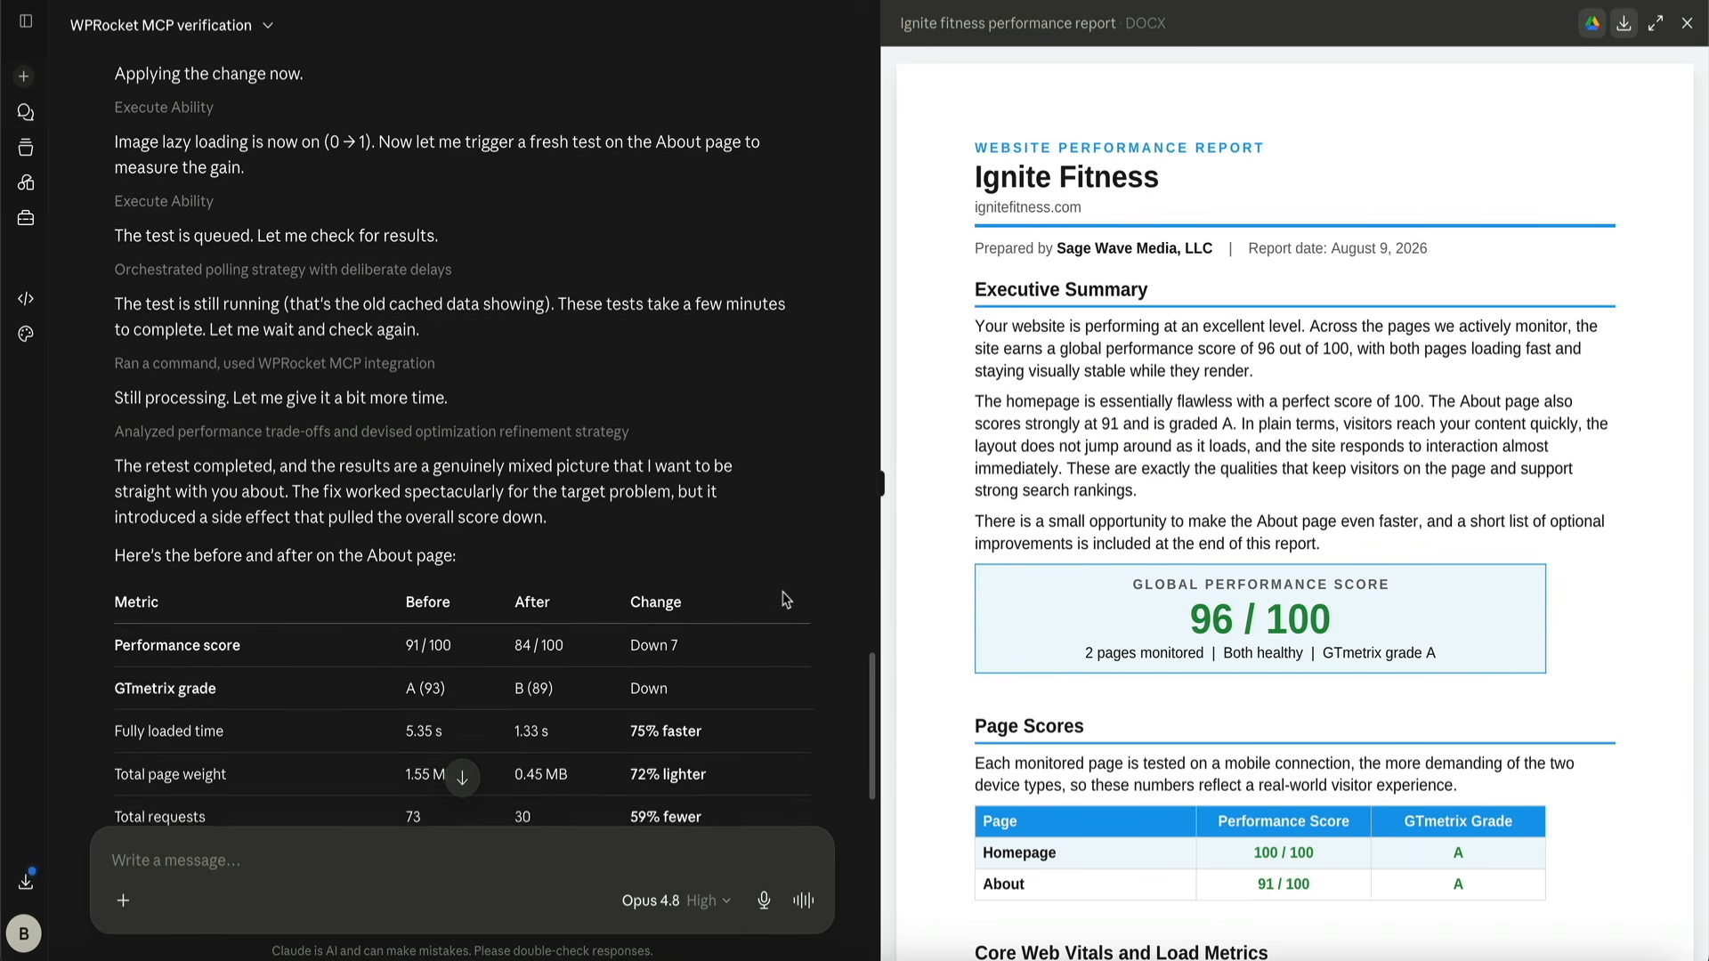
scroll(797, 598, "down", 5)
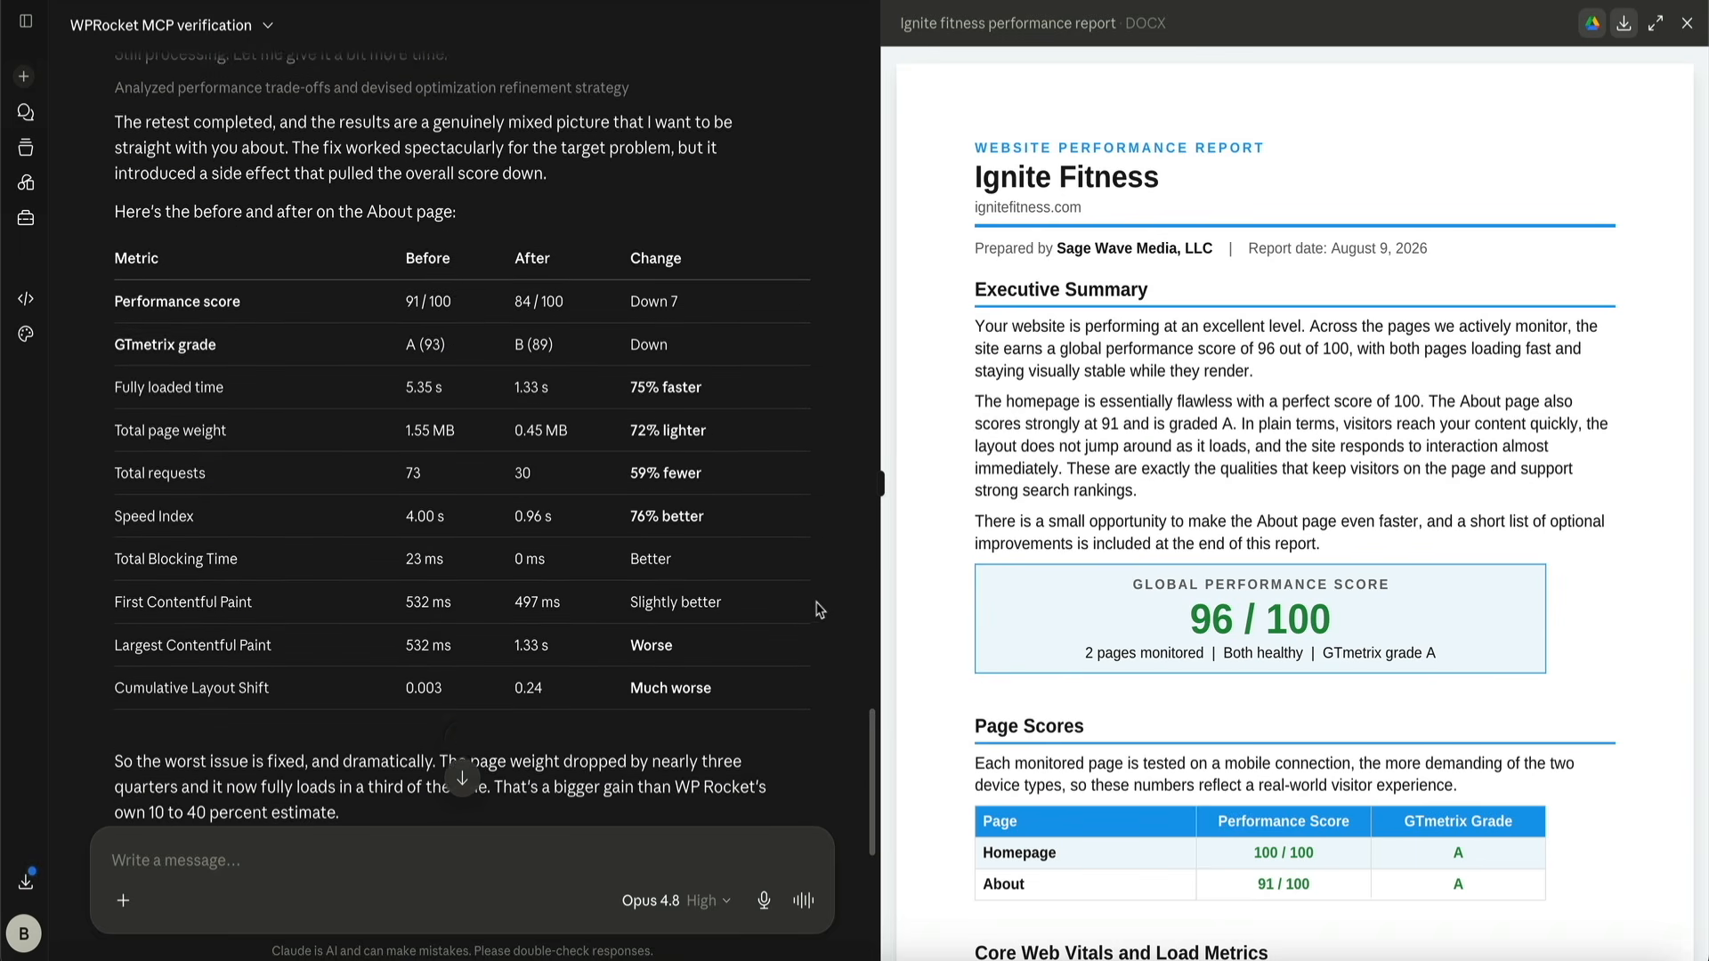
scroll(828, 619, "down", 2)
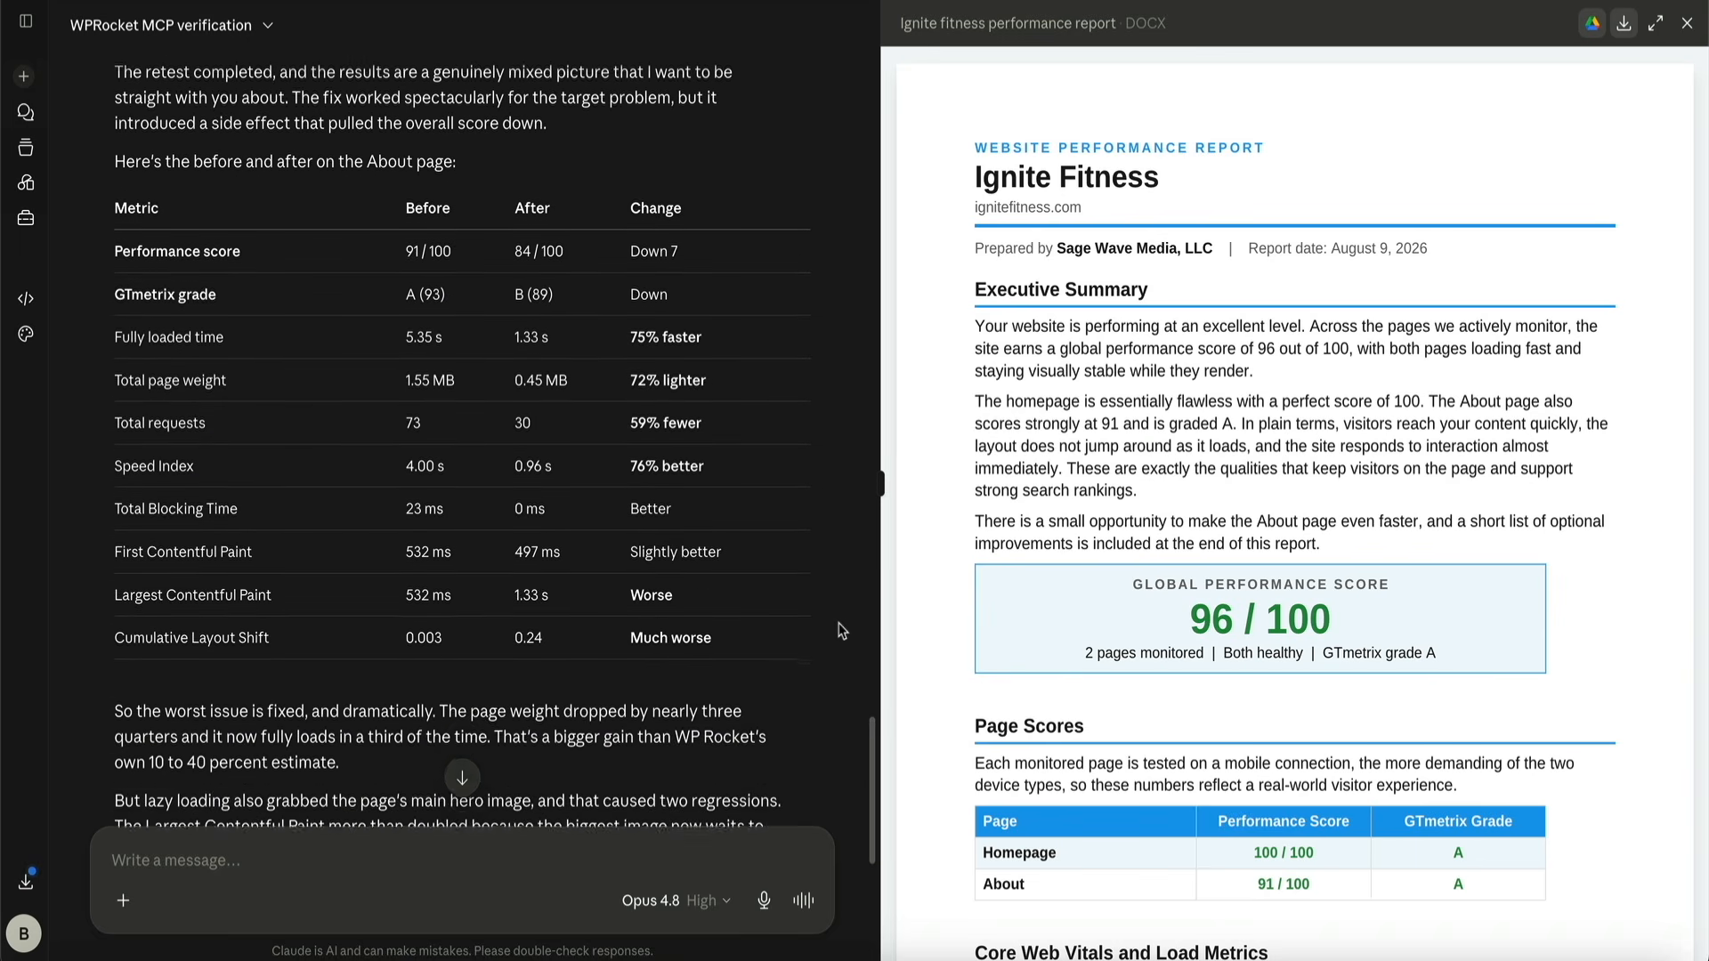
scroll(841, 631, "down", 4)
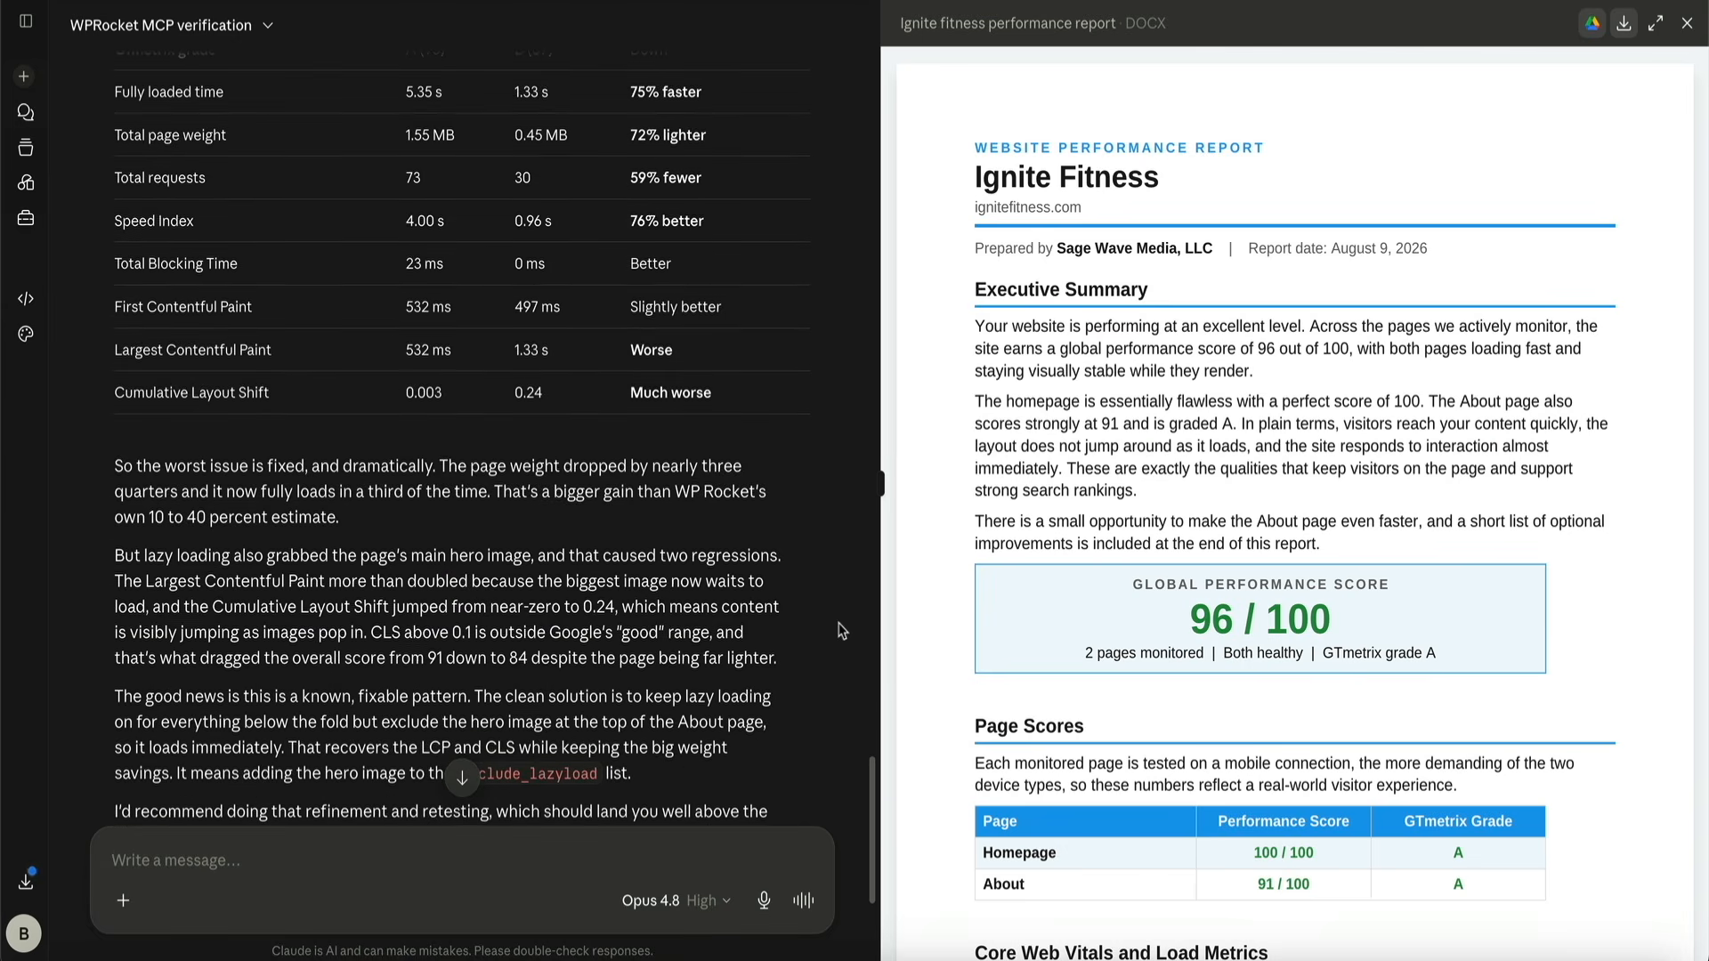
scroll(841, 631, "down", 4)
scroll(841, 631, "down", 2)
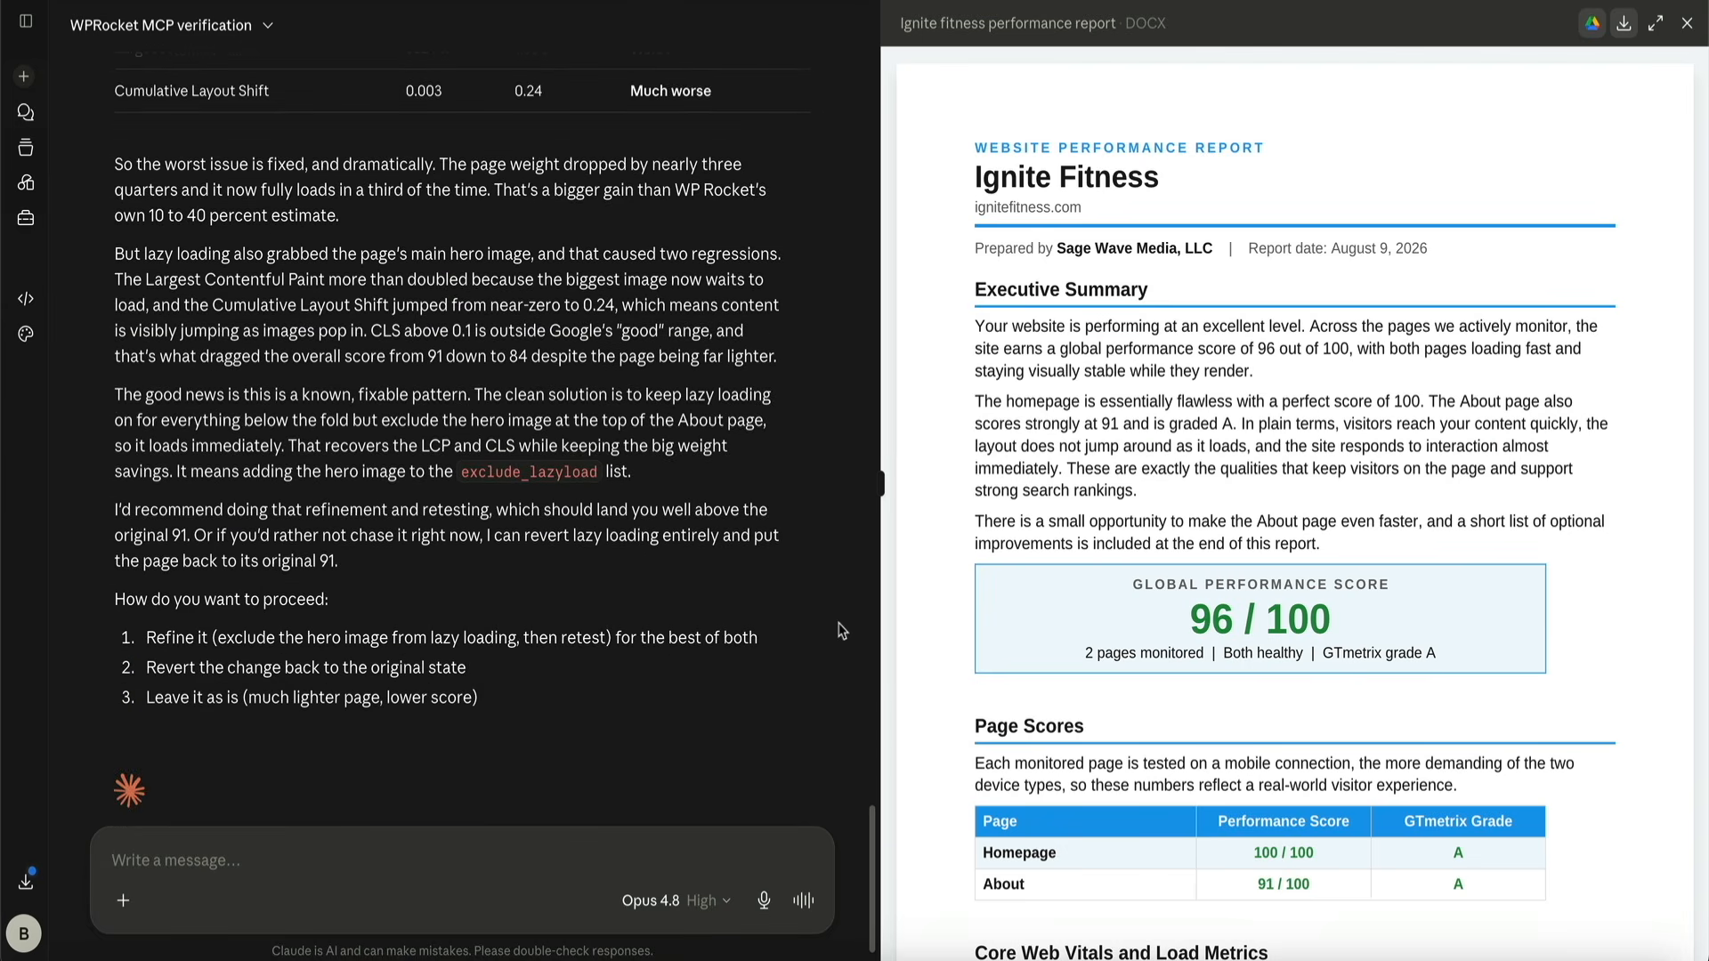
scroll(841, 631, "down", 1)
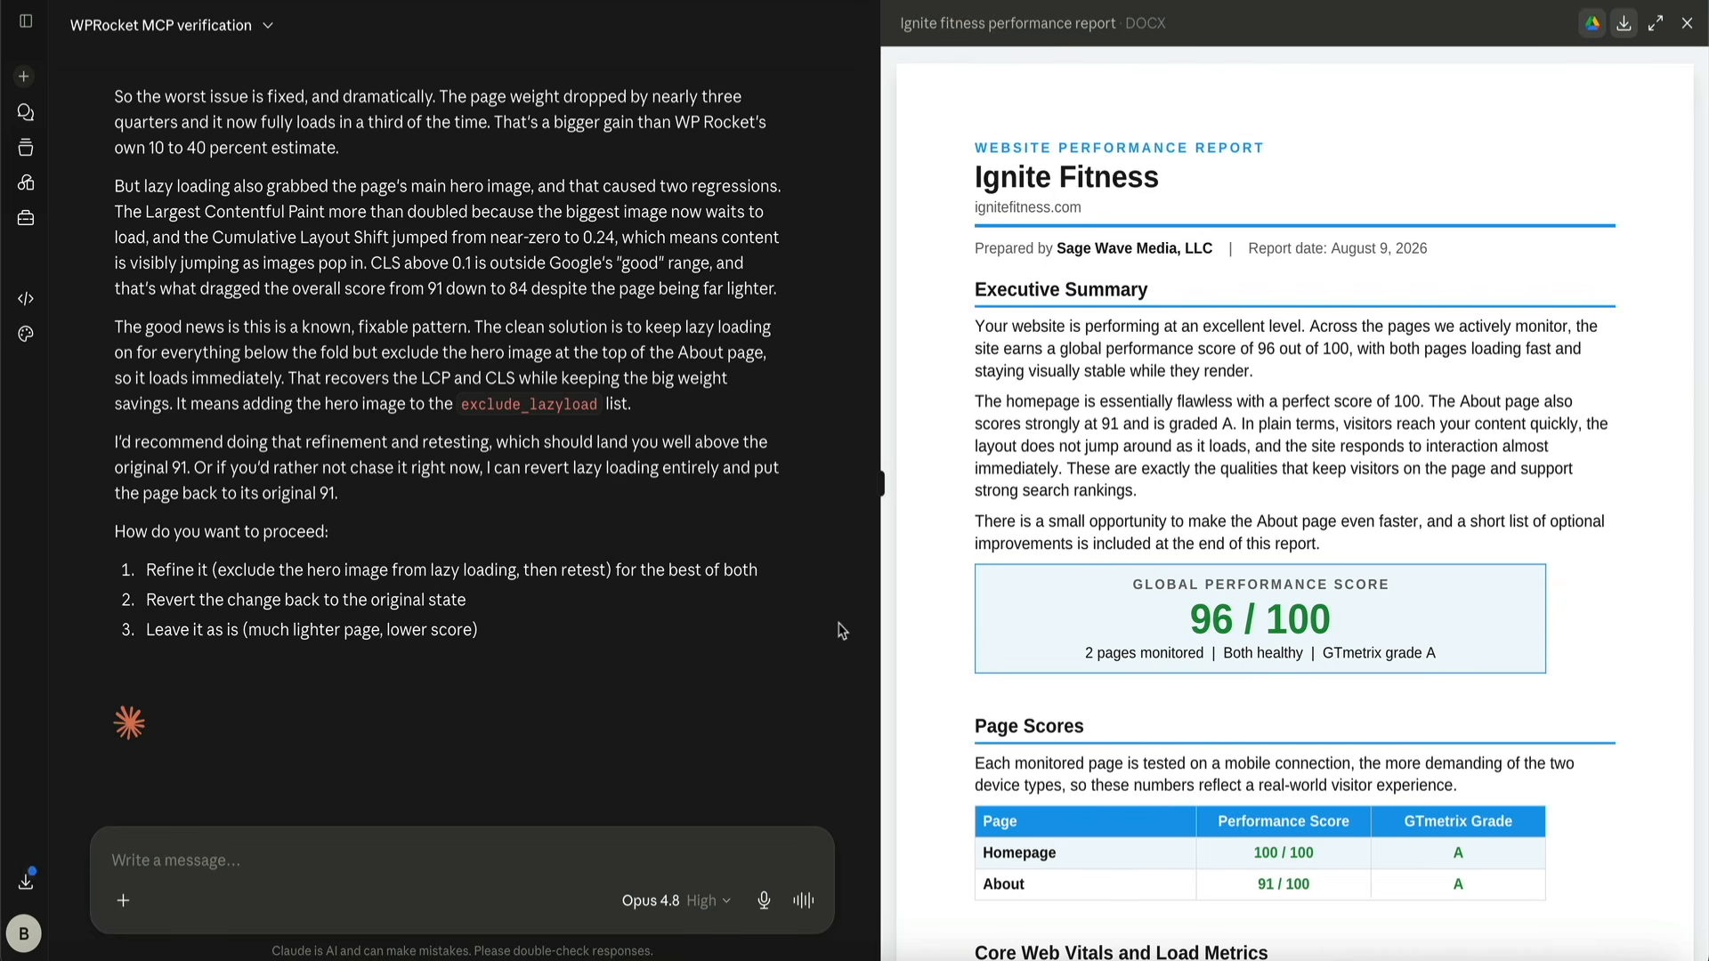
scroll(841, 631, "up", 8)
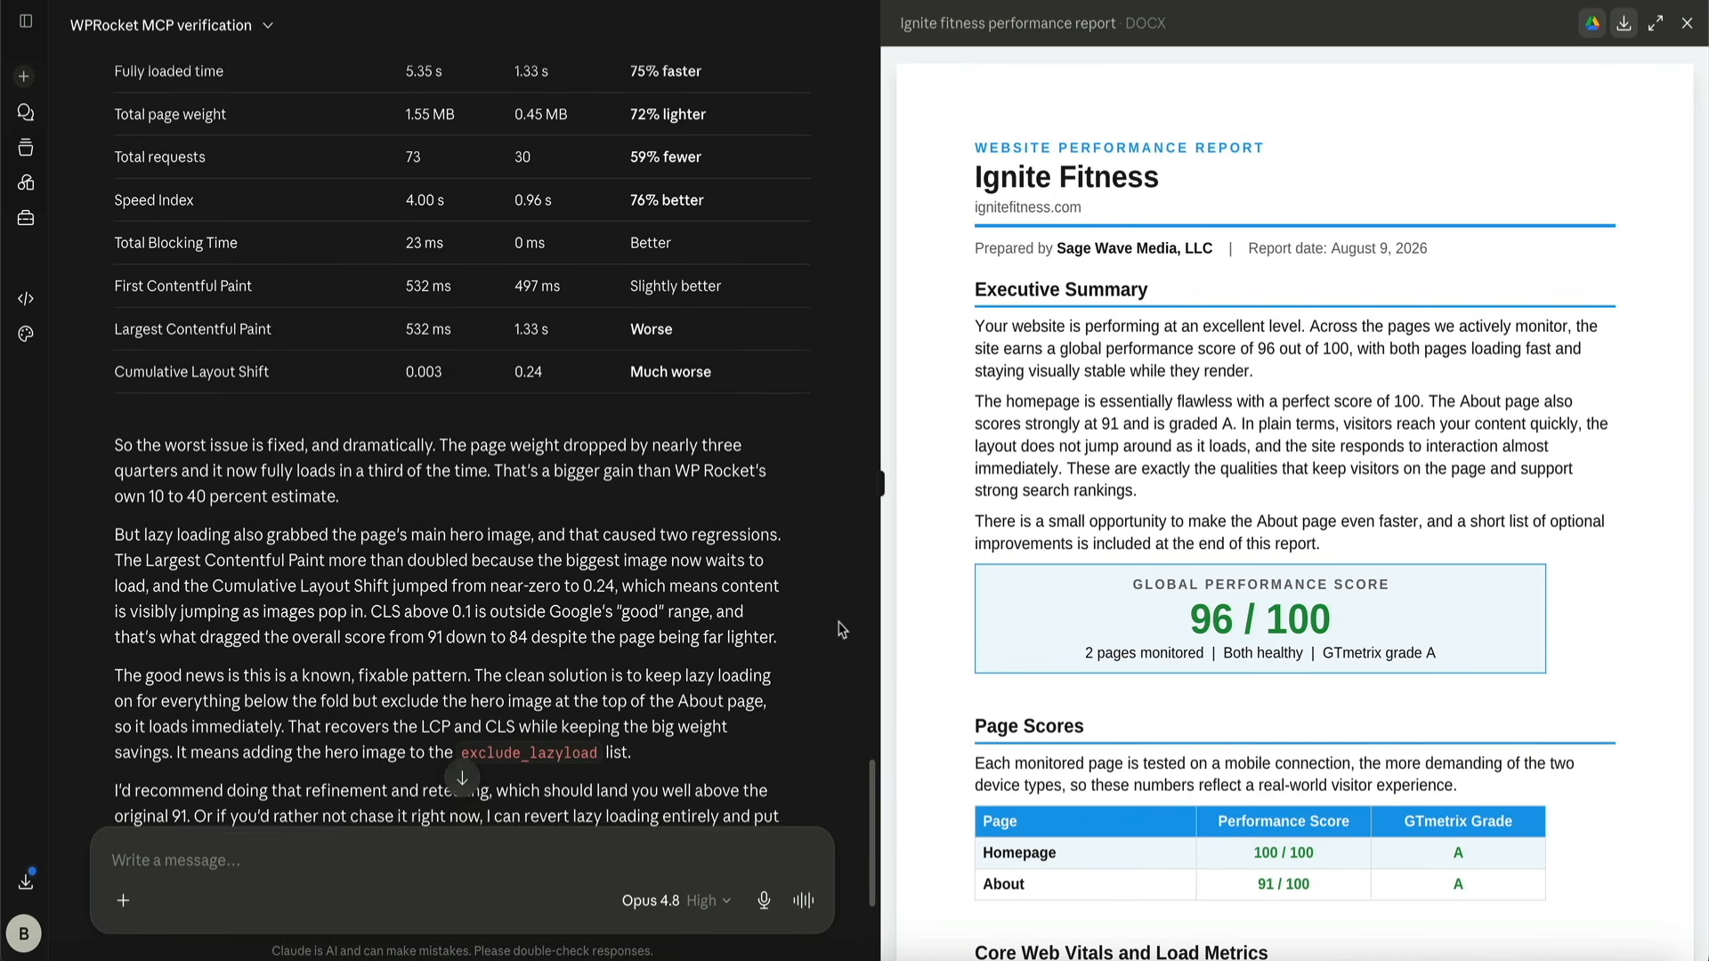
Recheck the About page's before-and-after metrics and the options offered, and send the reply "Refine and retest."
scroll(841, 631, "up", 4)
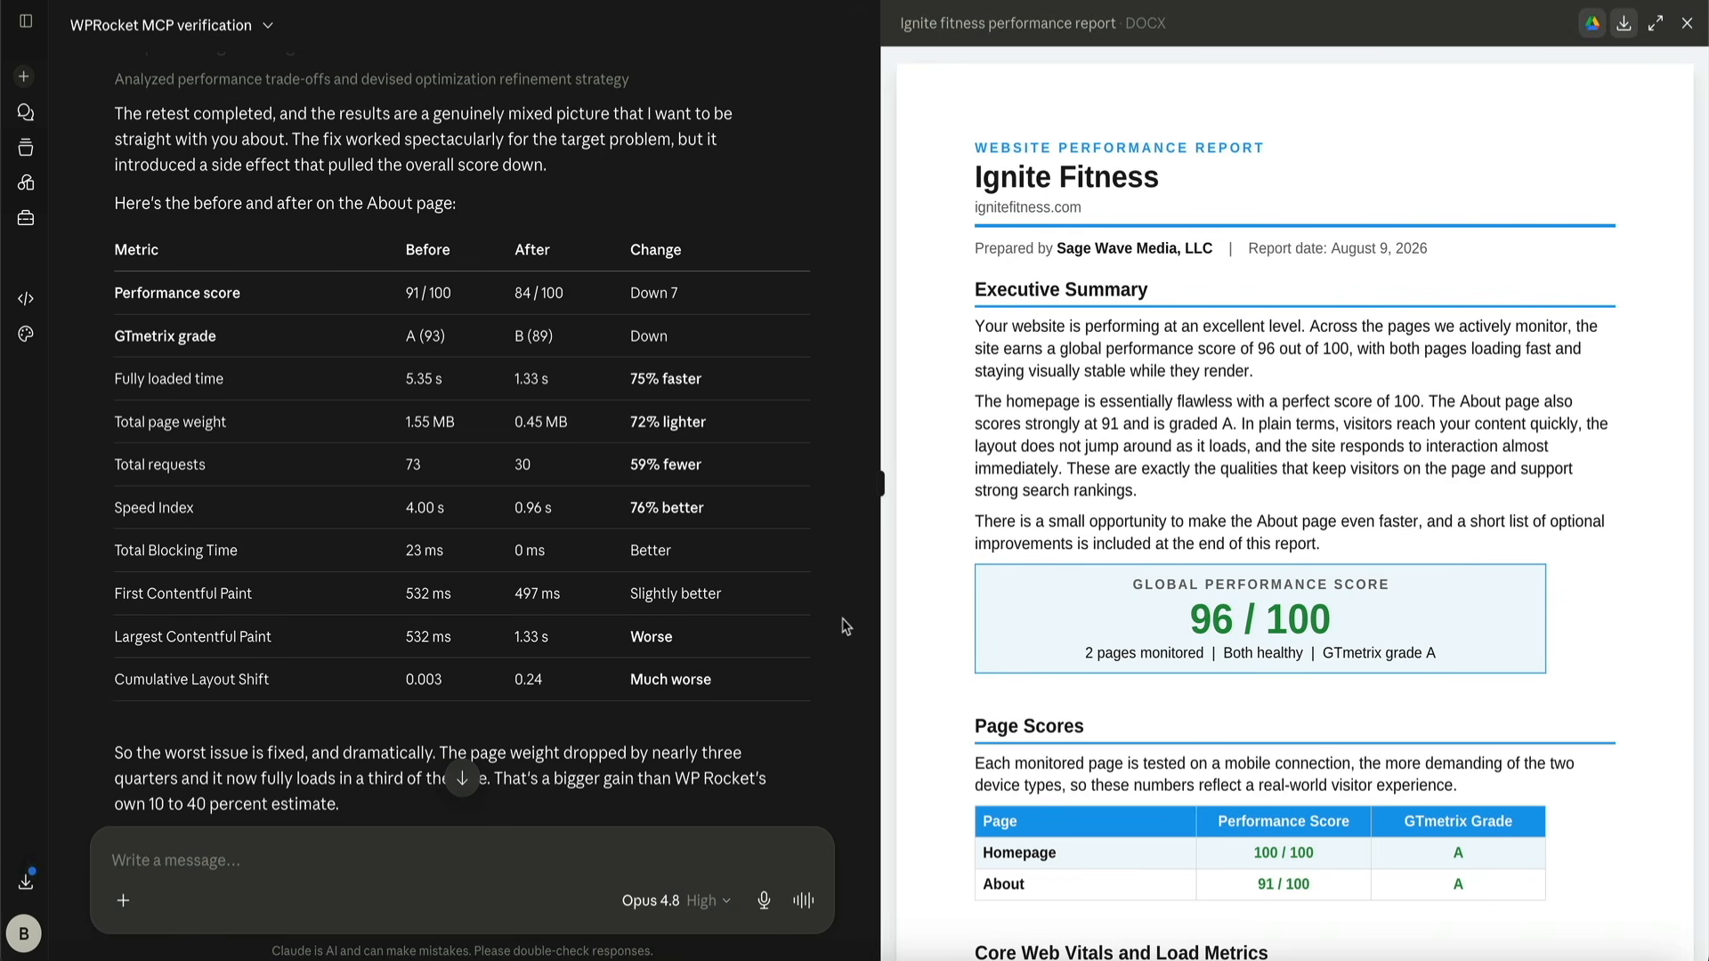
left_click(461, 781)
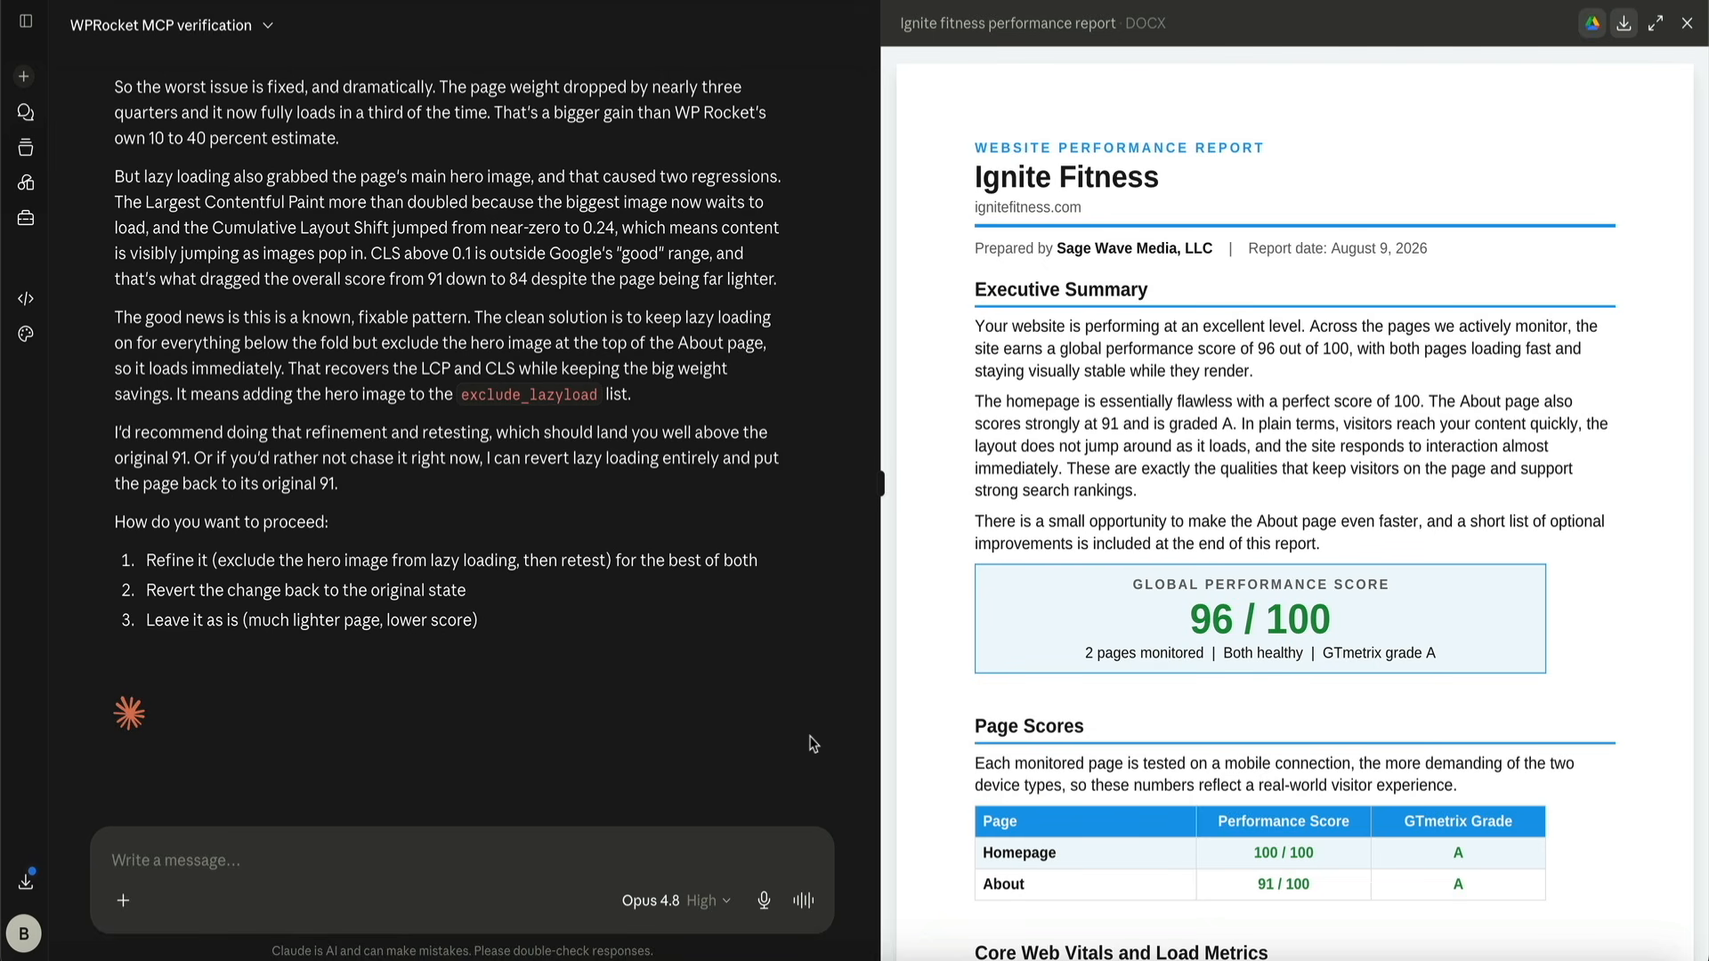
left_click(253, 868)
type("Refine and retest.")
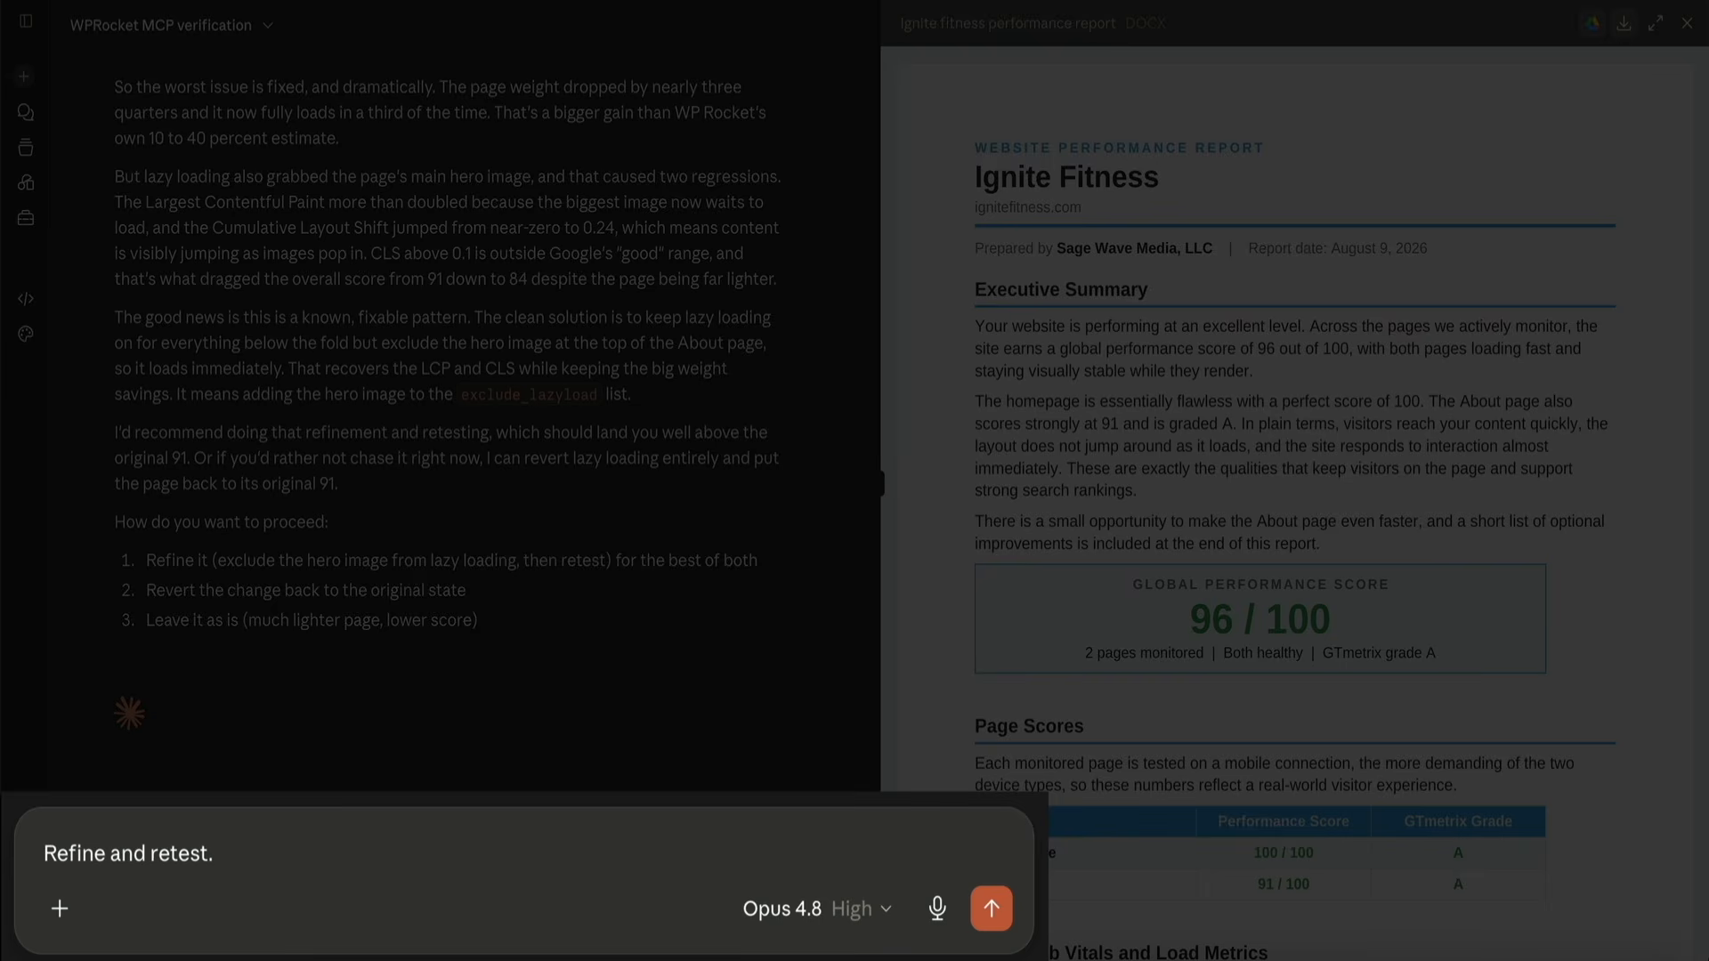
key("Return")
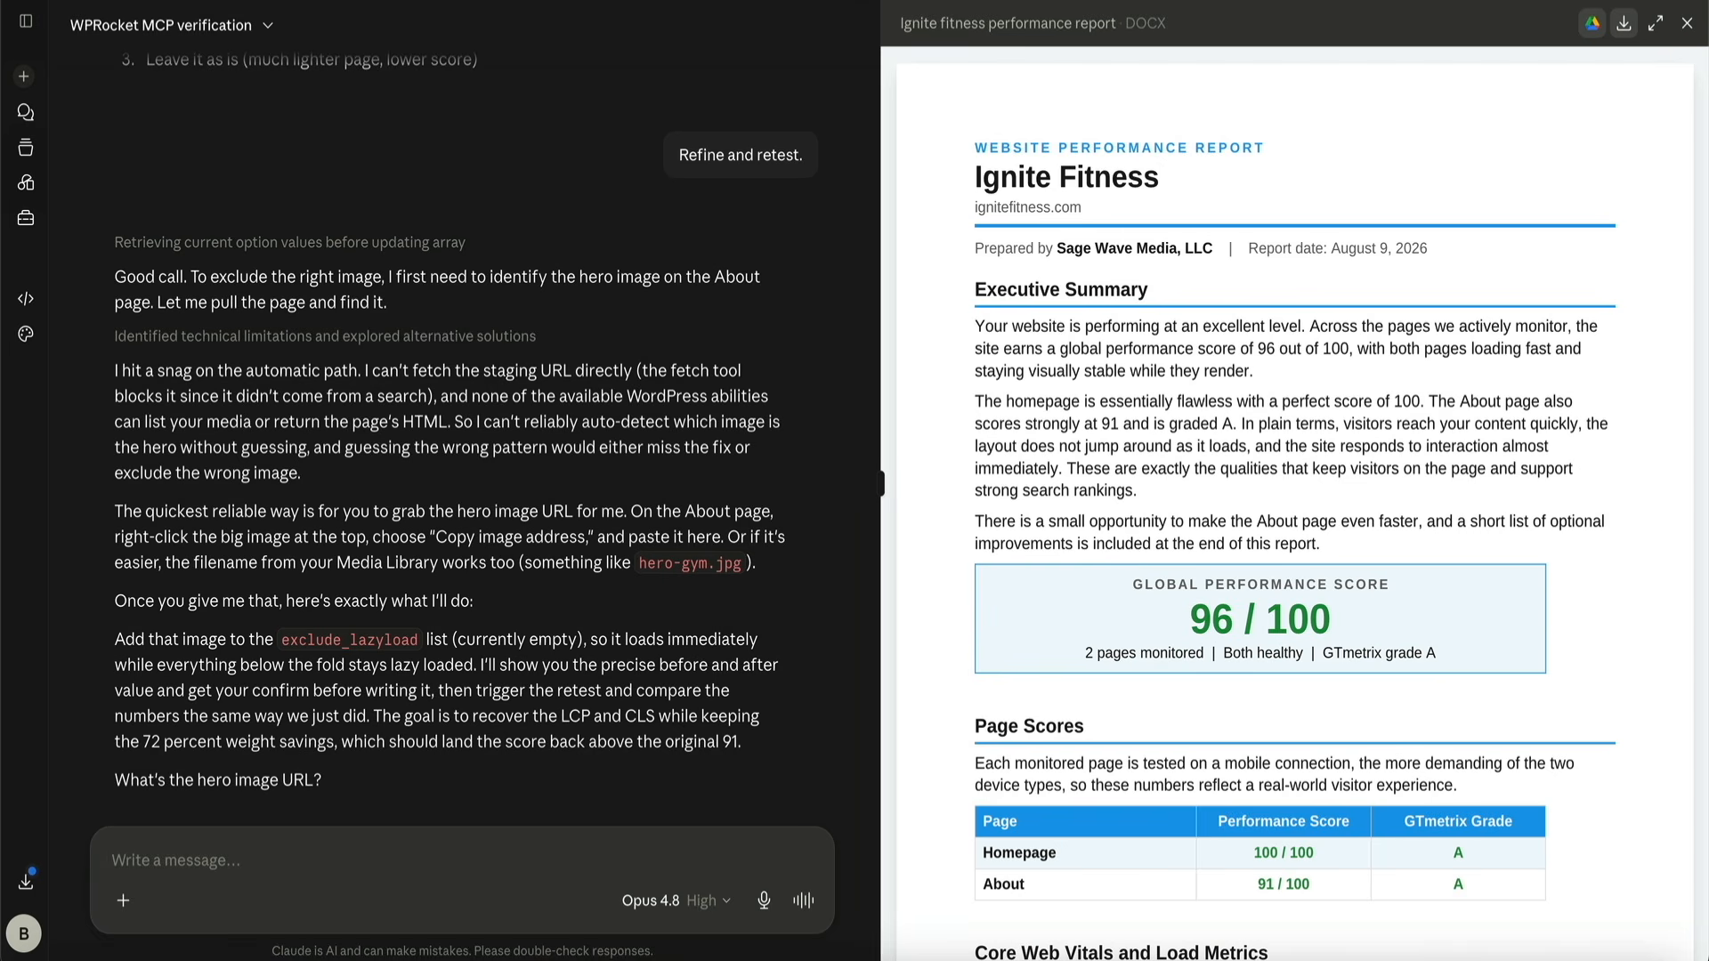
scroll(617, 726, "down", 2)
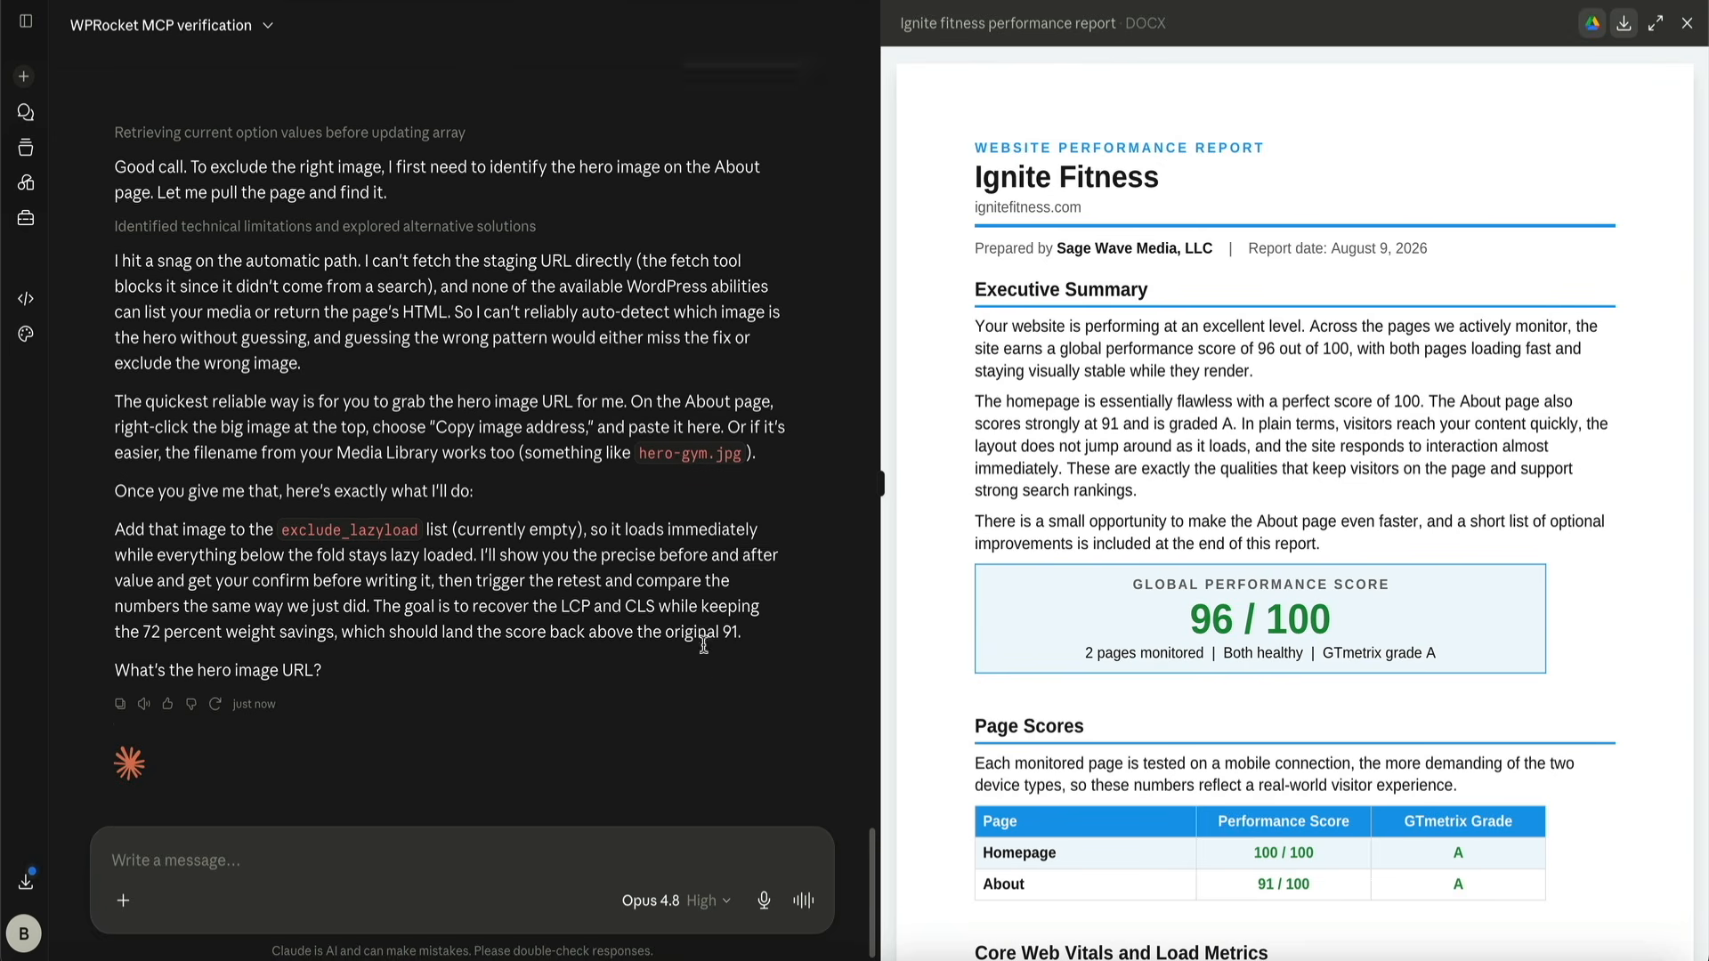
scroll(703, 644, "down", 1)
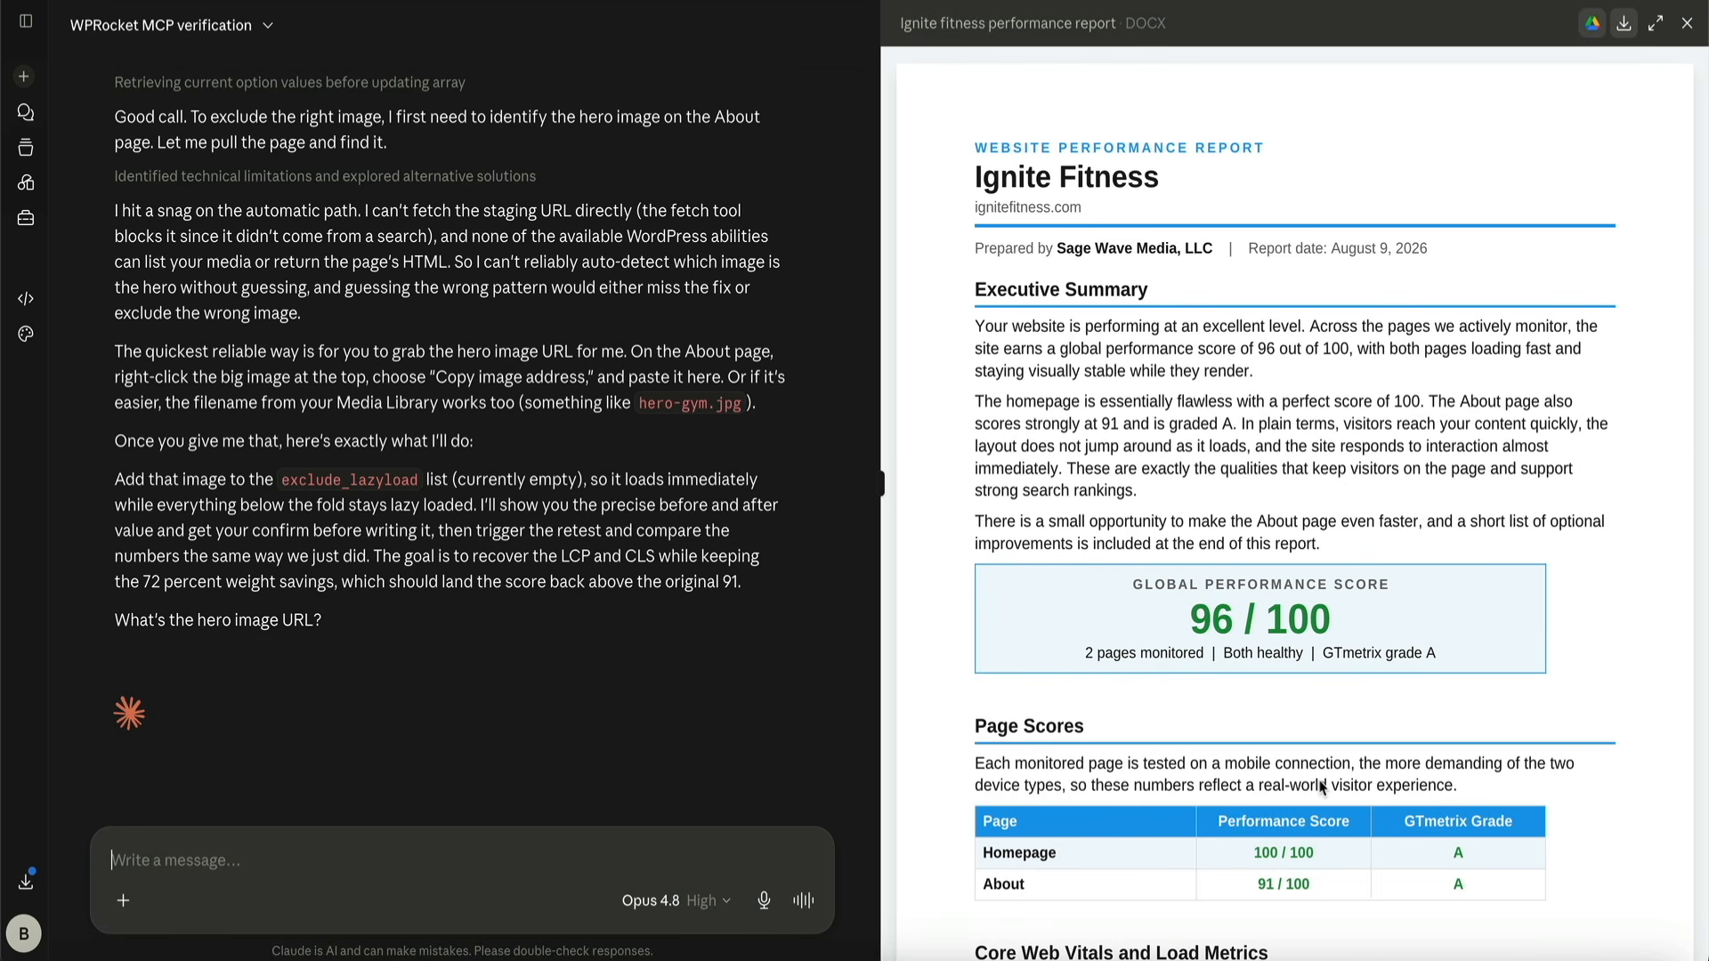
type("https://testdomainhero.com/wp-content/uploads/2022/10/IGNITE-ABOUT.jpg")
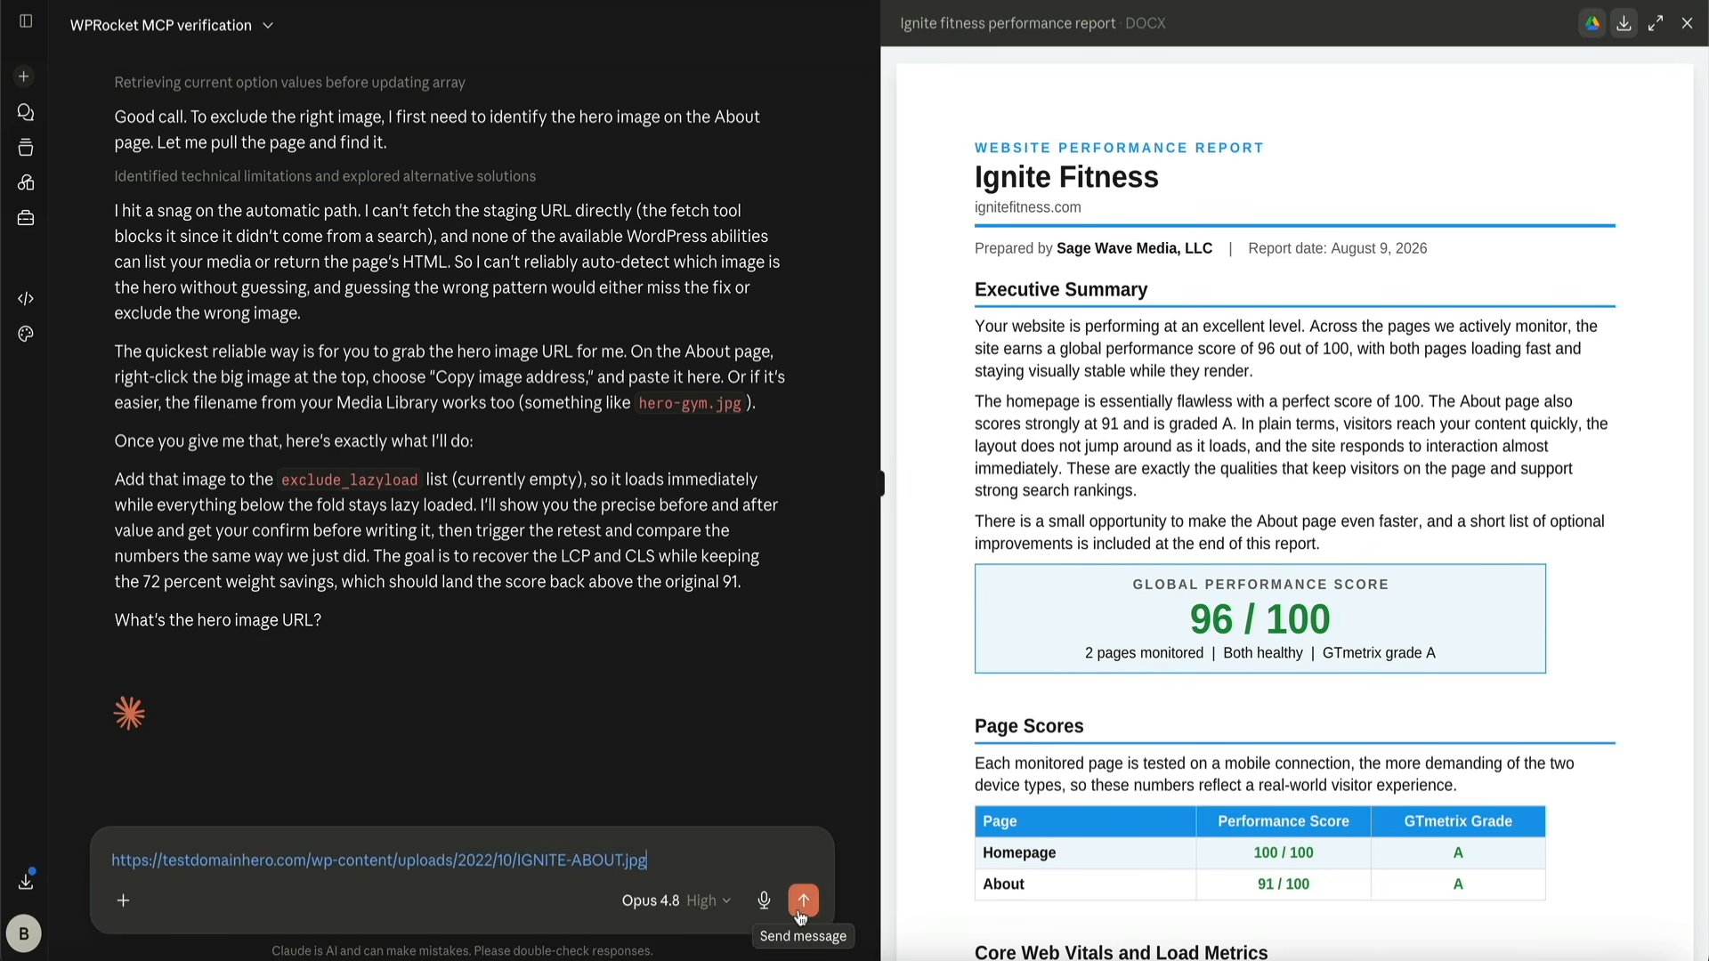
left_click(800, 913)
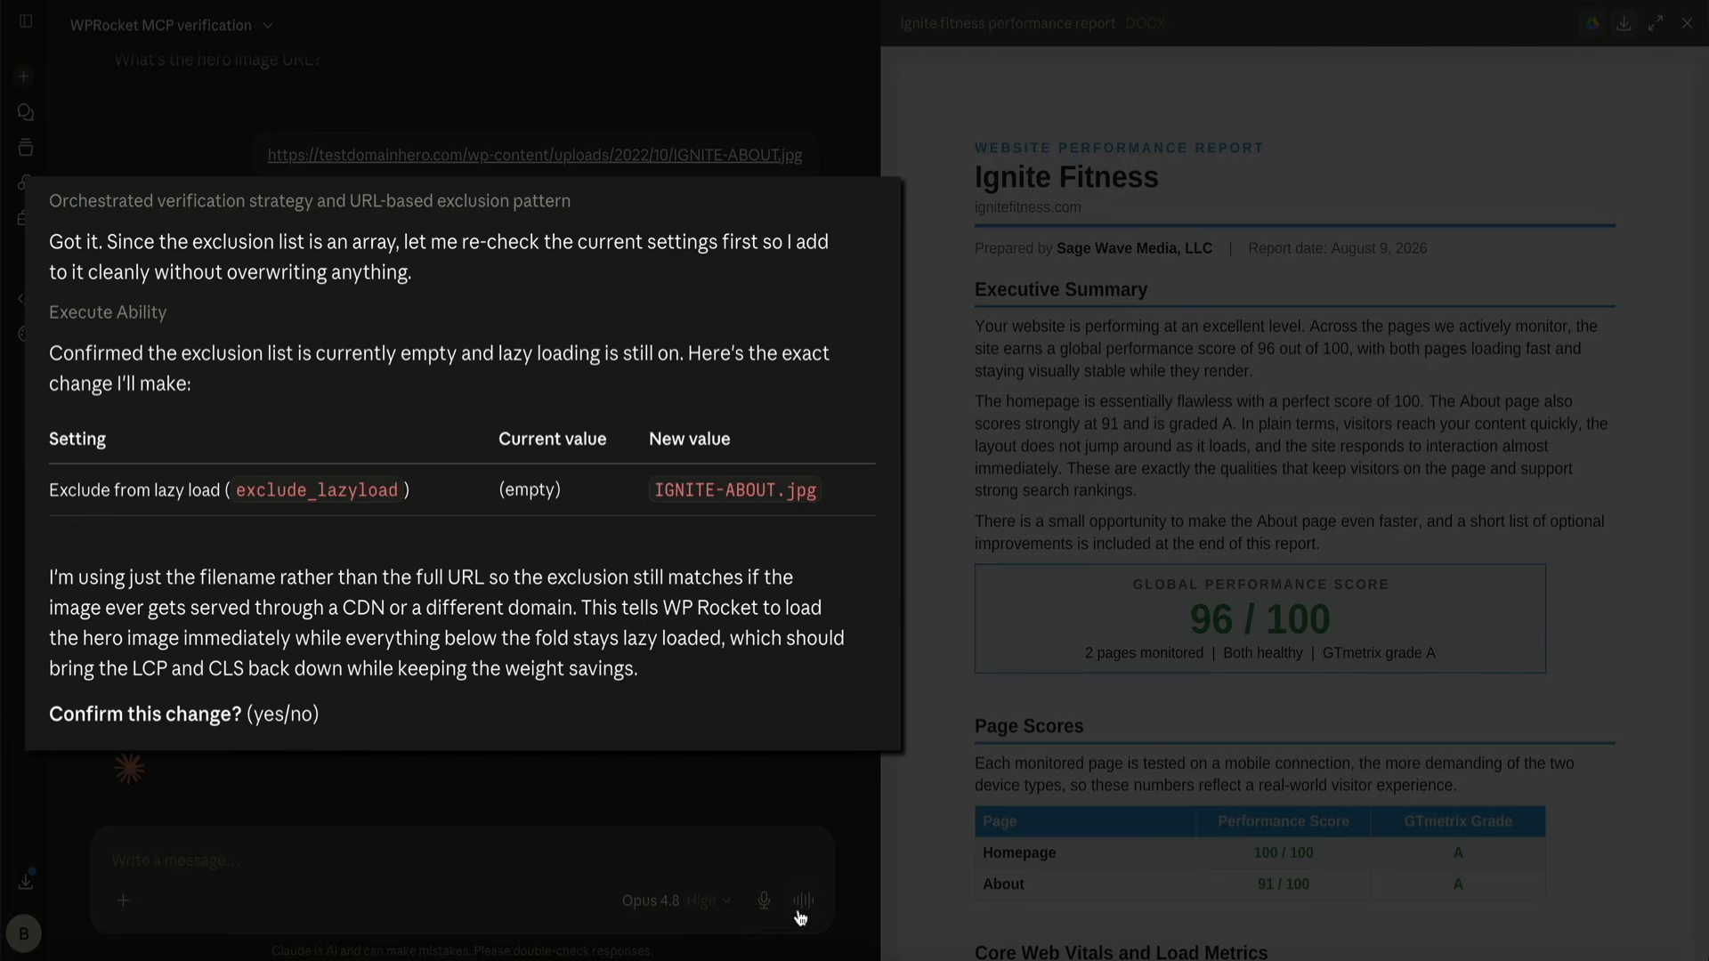
Confirm excluding IGNITE-ABOUT.jpg from lazy loading by replying "Yes" and follow the About page's retest
type("Yes")
key("Return")
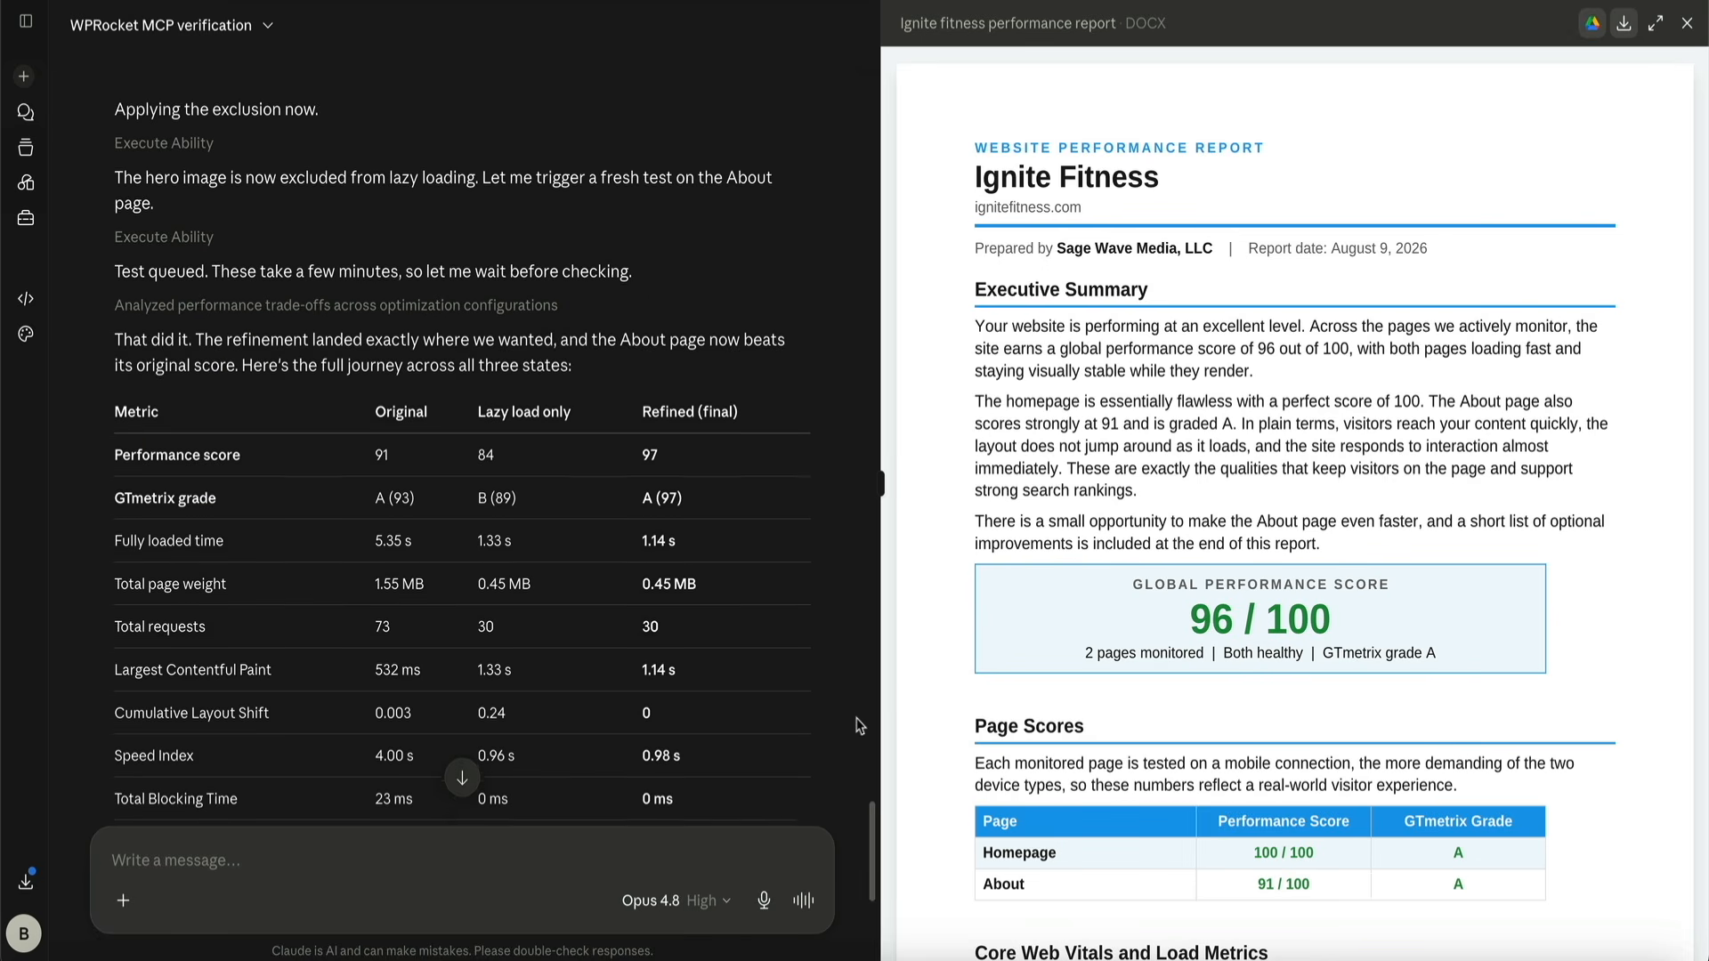
scroll(859, 726, "down", 2)
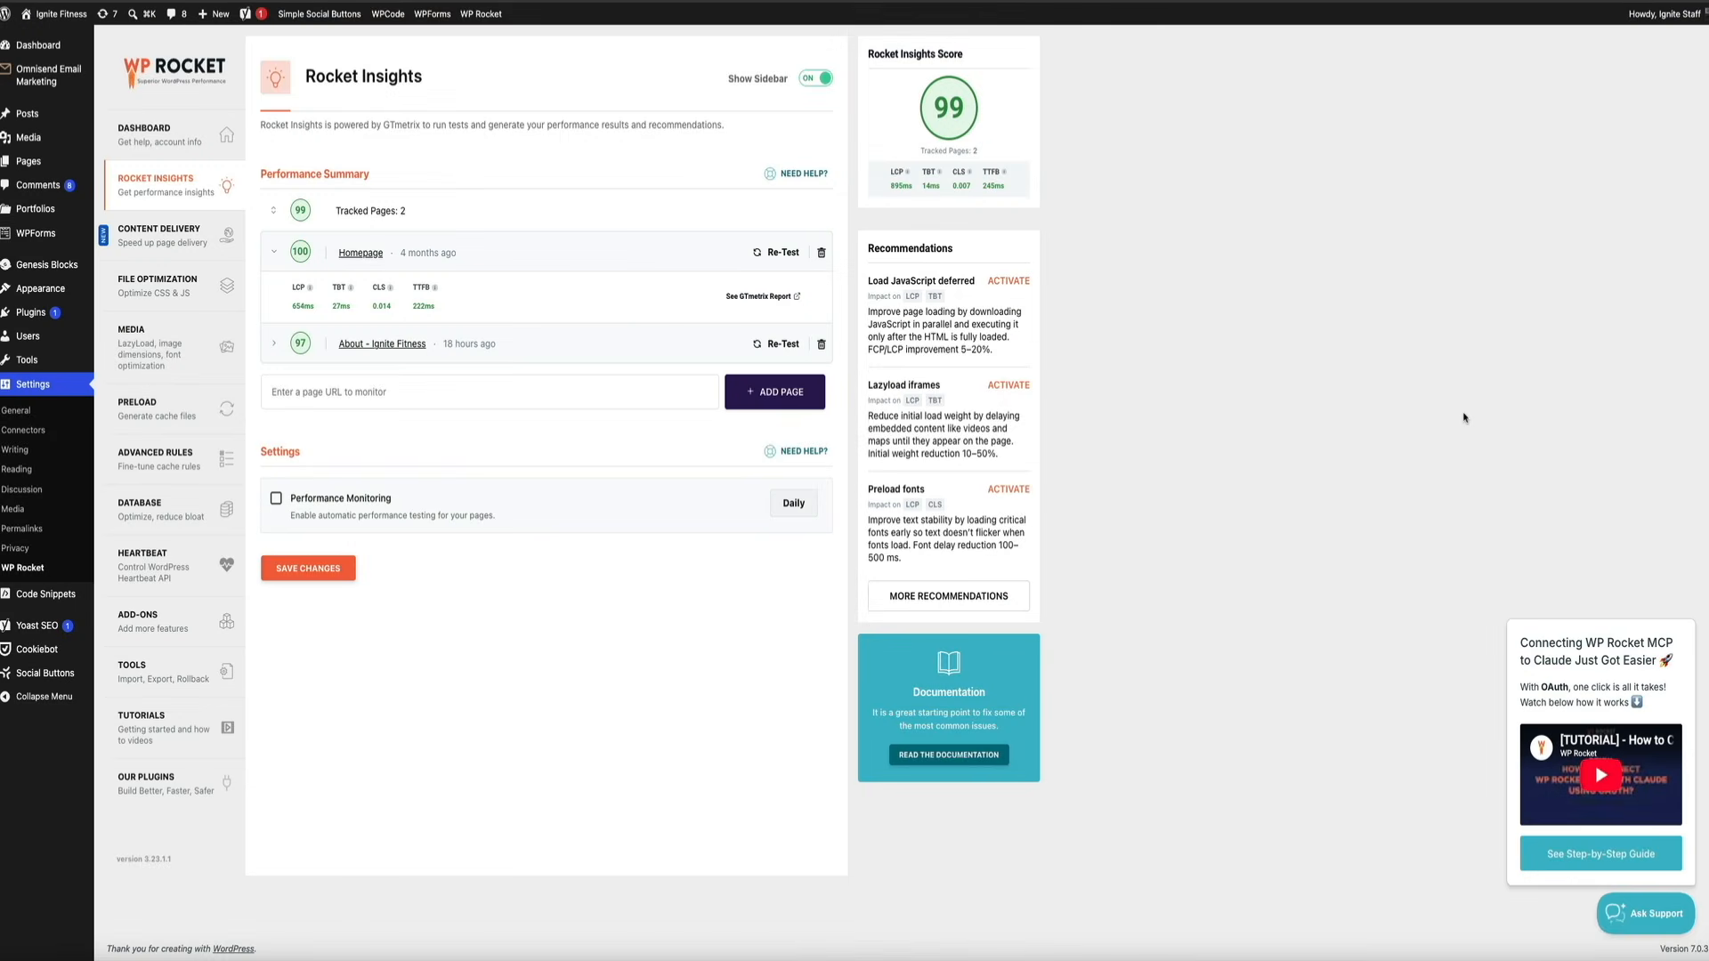
In WP Rocket's Rocket Insights, expand the About page's entry to view its performance metrics
left_click(275, 345)
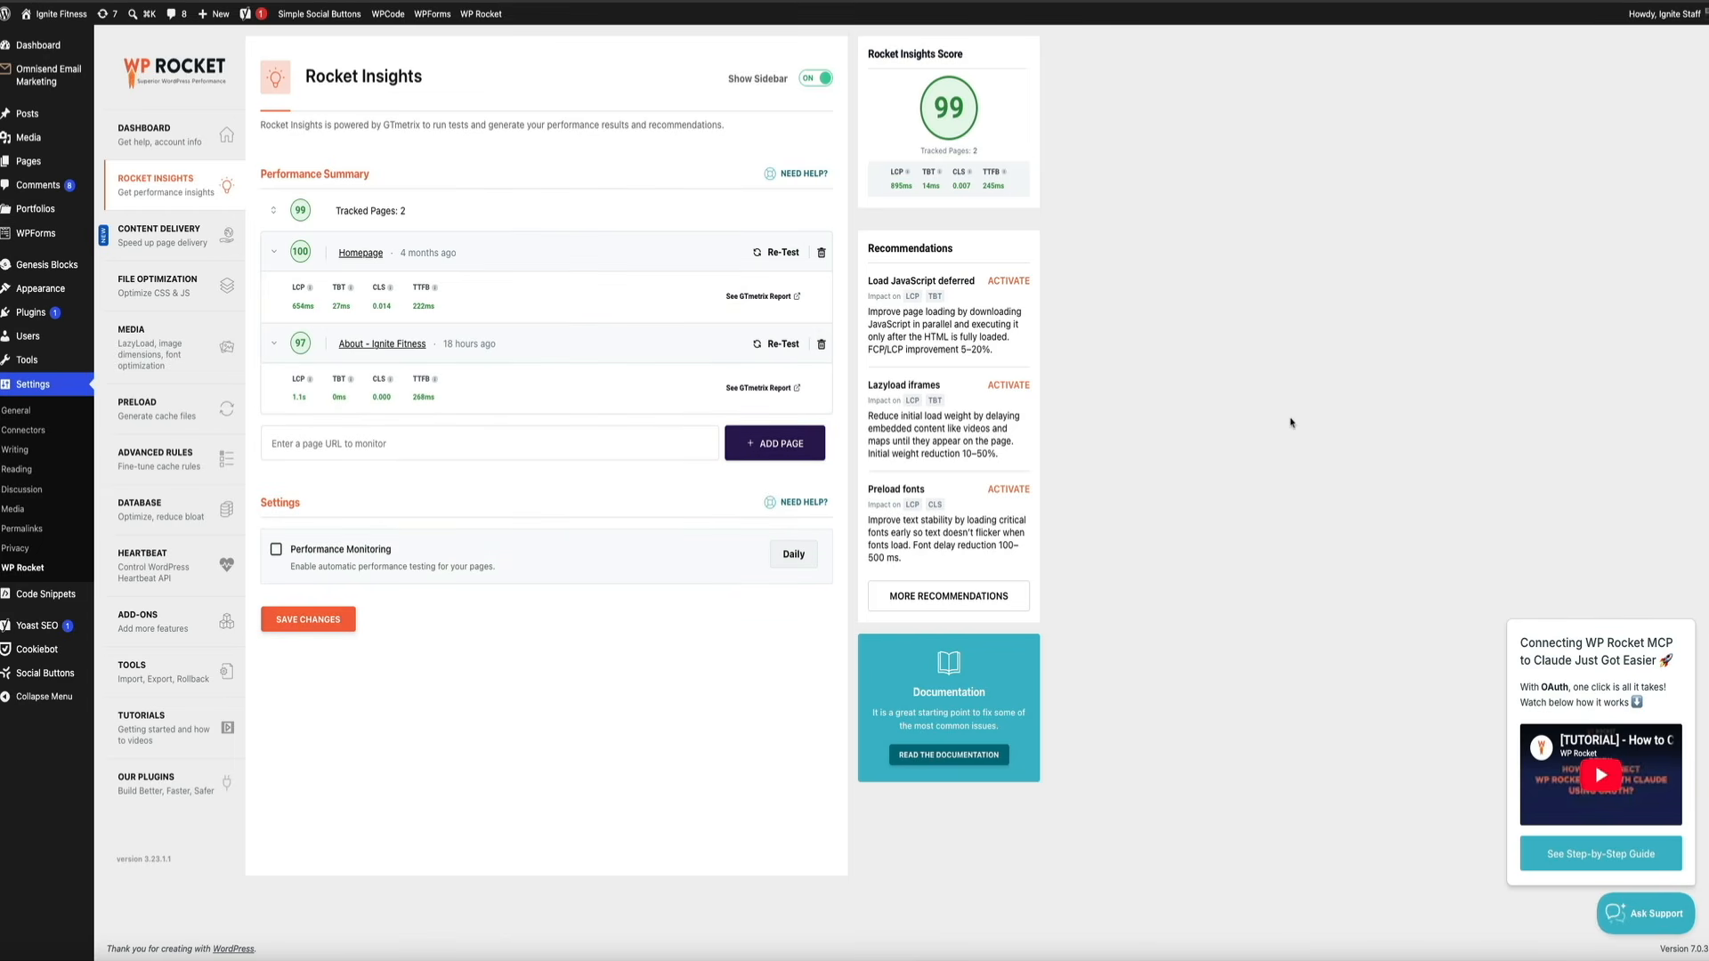